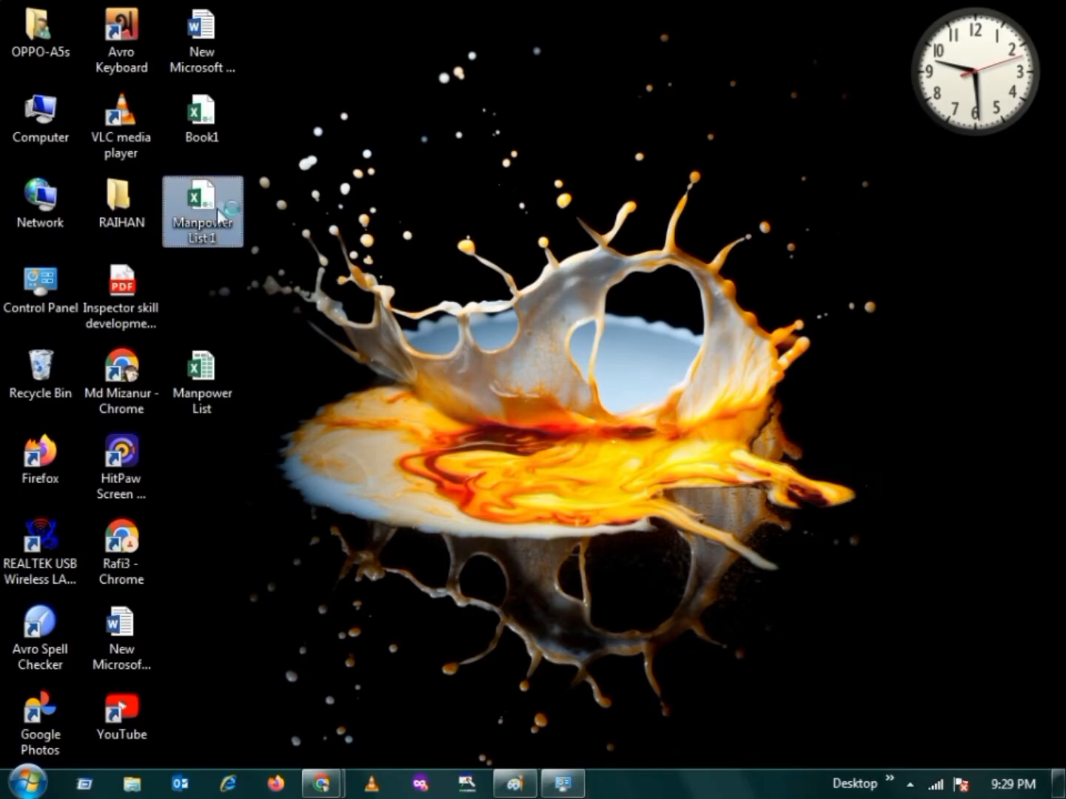
Open the Manpower List 1 workbook and examine the sample bordered cells on Sheet5
{"action": "left_click", "coordinate": [203, 275]}
{"action": "left_click_drag", "start_coordinate": [207, 290], "coordinate": [222, 367]}
{"action": "left_click_drag", "start_coordinate": [131, 275], "coordinate": [332, 386]}
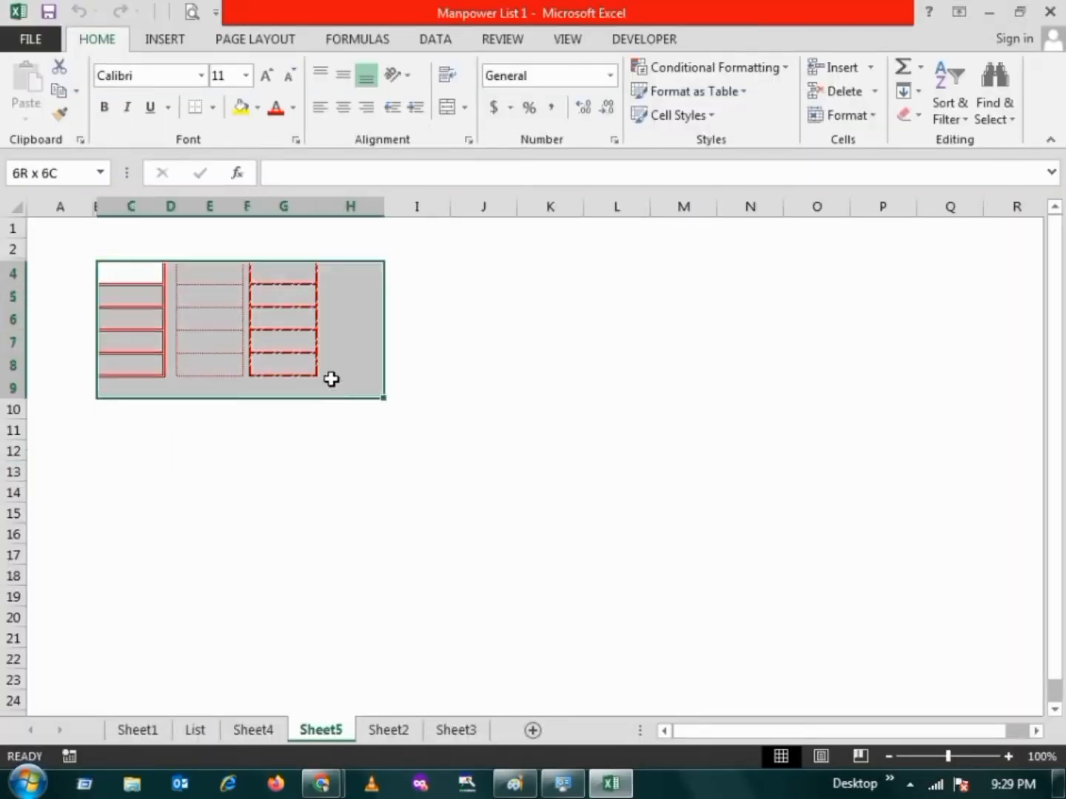
{"action": "left_click", "coordinate": [492, 348]}
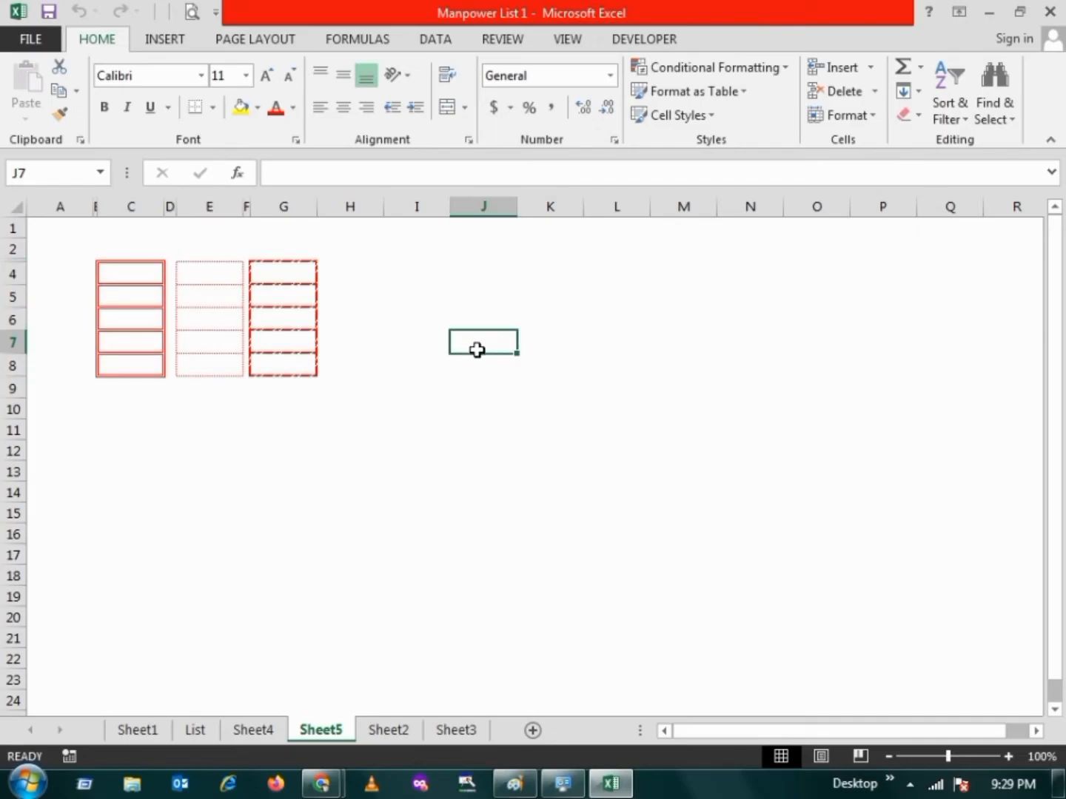
{"action": "left_click", "coordinate": [1059, 786]}
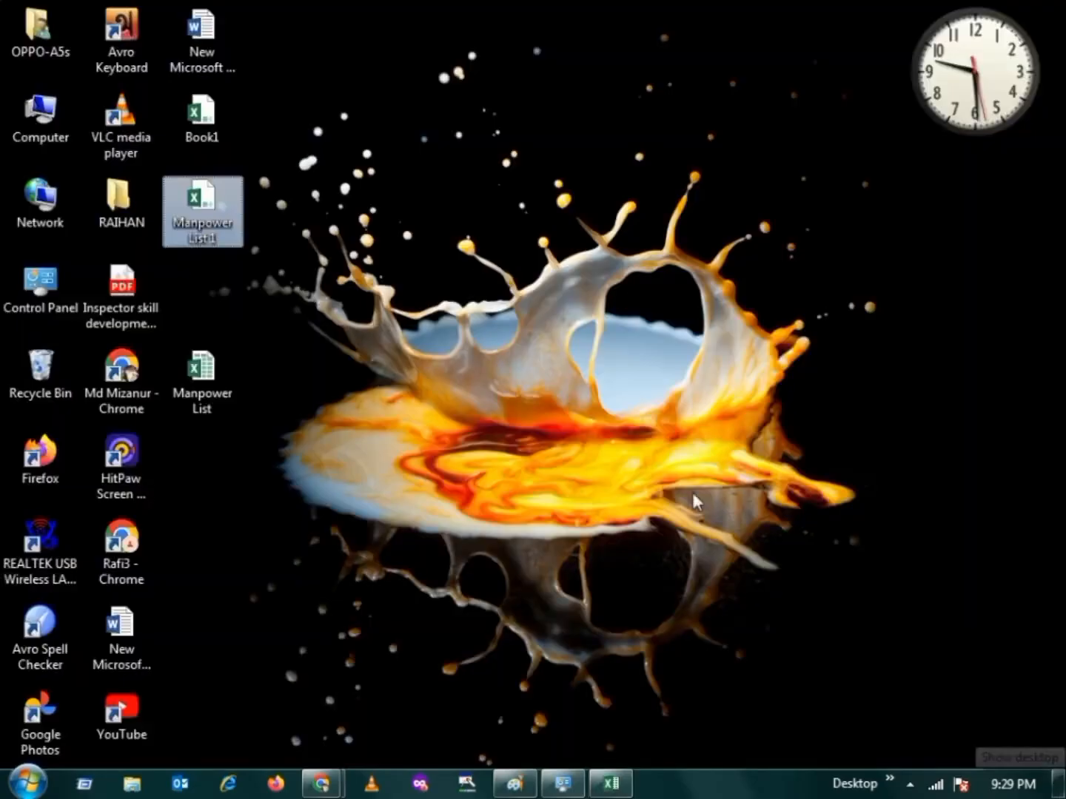
{"action": "right_click", "coordinate": [363, 287]}
{"action": "left_click", "coordinate": [413, 366]}
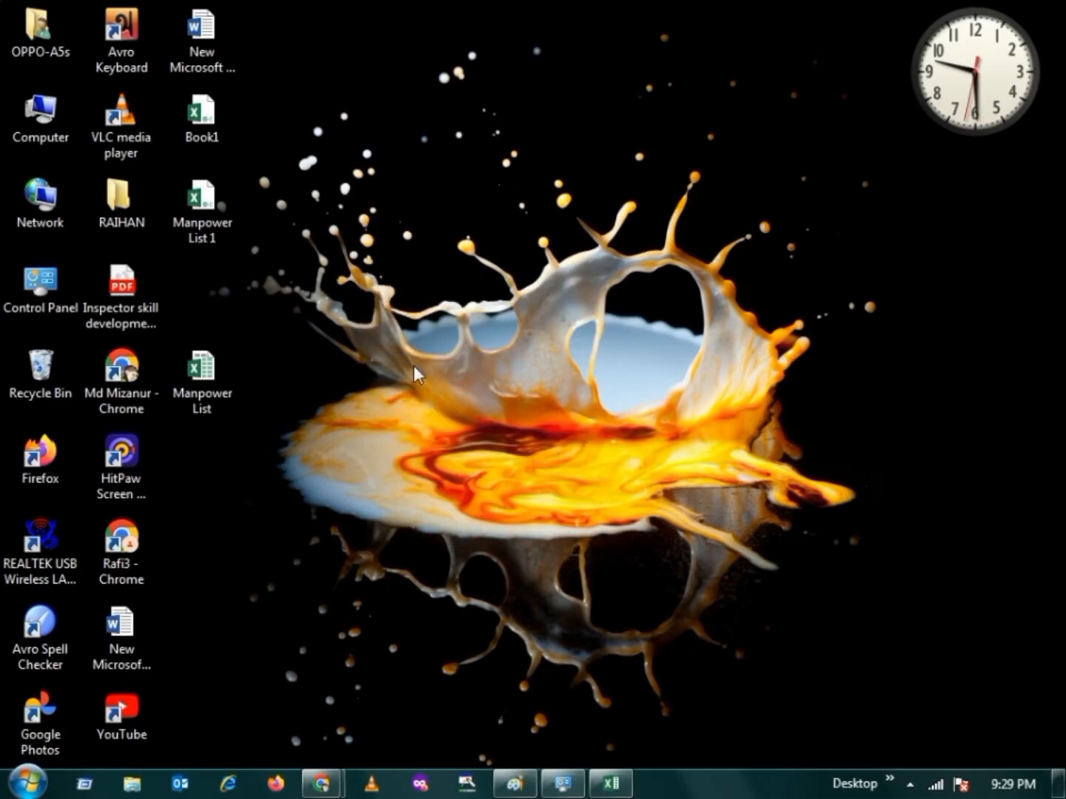
{"action": "right_click", "coordinate": [422, 239]}
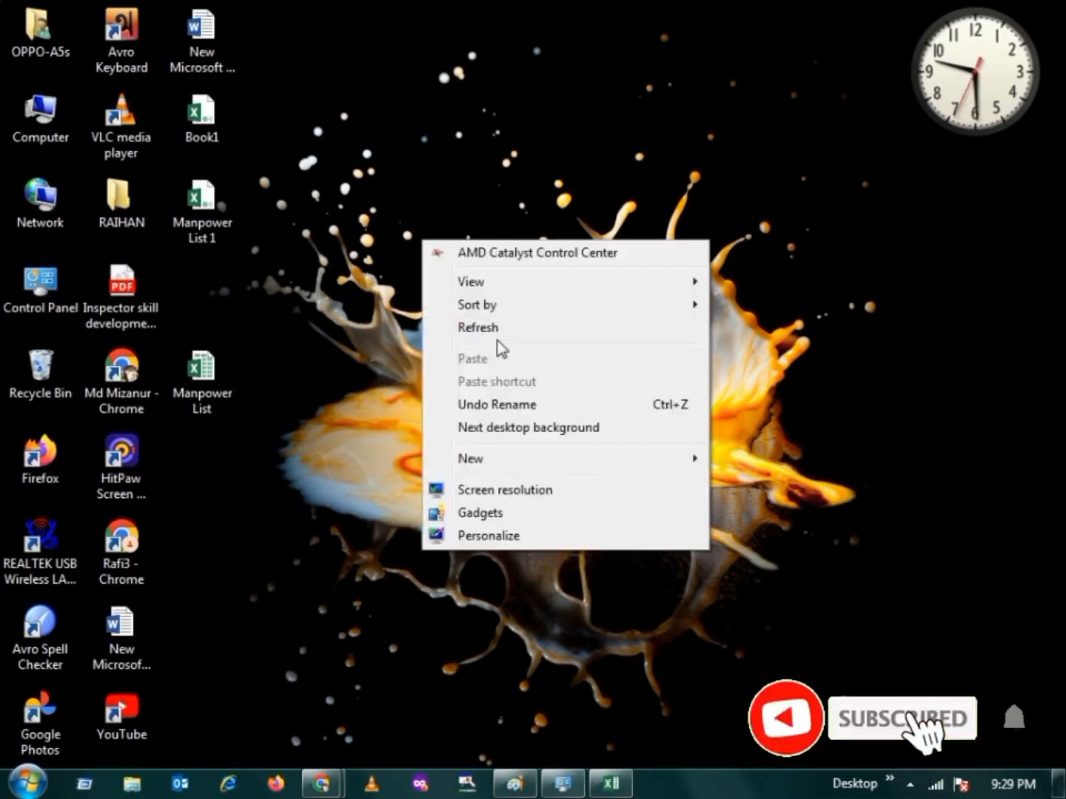
{"action": "left_click", "coordinate": [495, 332]}
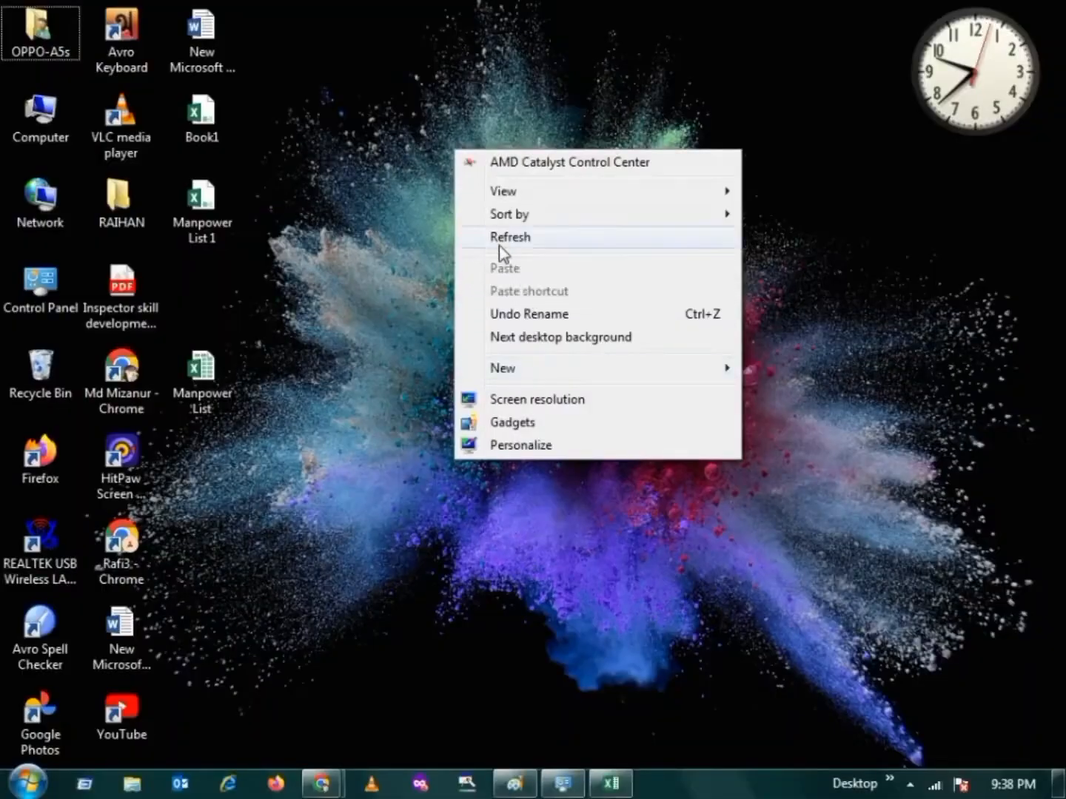
{"action": "left_click", "coordinate": [509, 236]}
Switch to the Manpower List 1 workbook in Excel and review the borderless employee table on Sheet4
{"action": "left_click", "coordinate": [611, 782]}
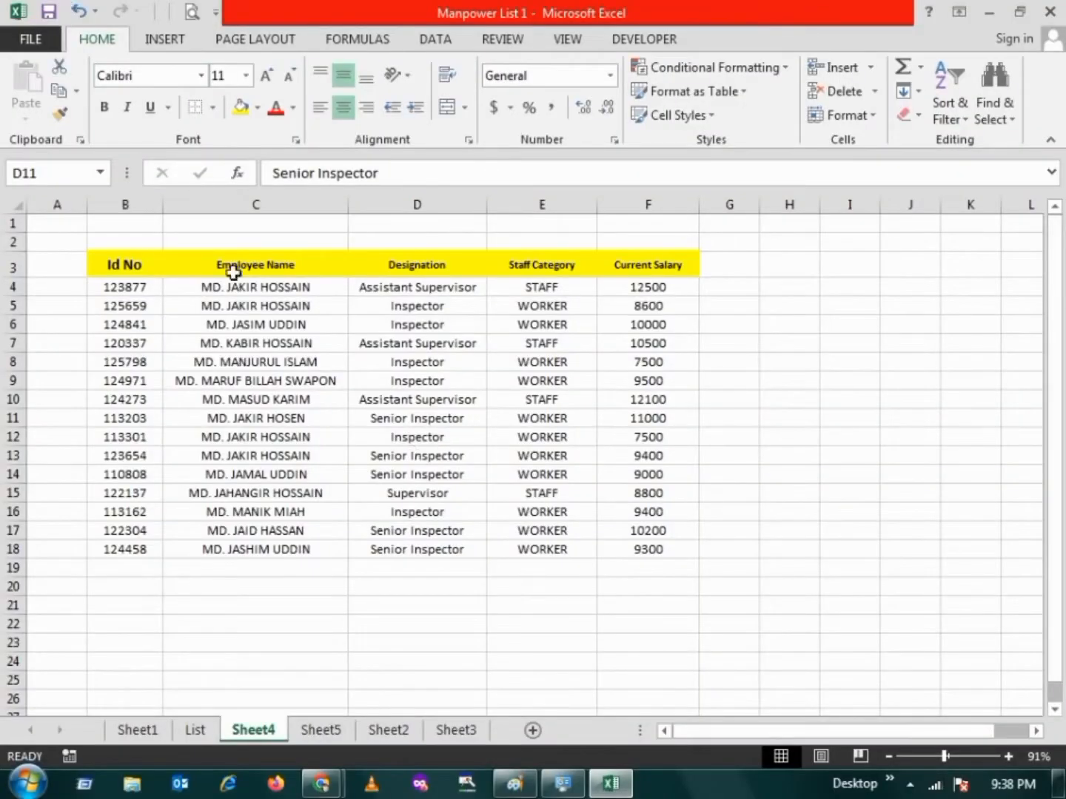
{"action": "left_click_drag", "start_coordinate": [110, 266], "coordinate": [617, 545]}
{"action": "left_click", "coordinate": [285, 436]}
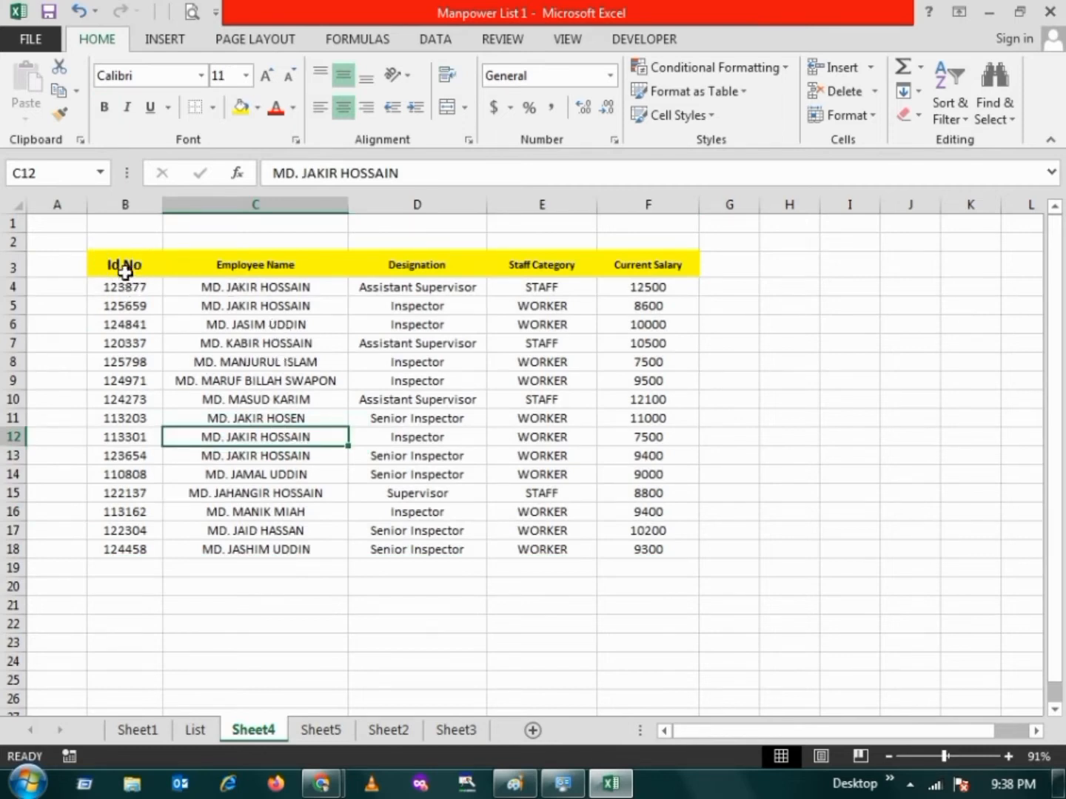
{"action": "left_click_drag", "start_coordinate": [118, 264], "coordinate": [636, 551]}
{"action": "left_click", "coordinate": [291, 619]}
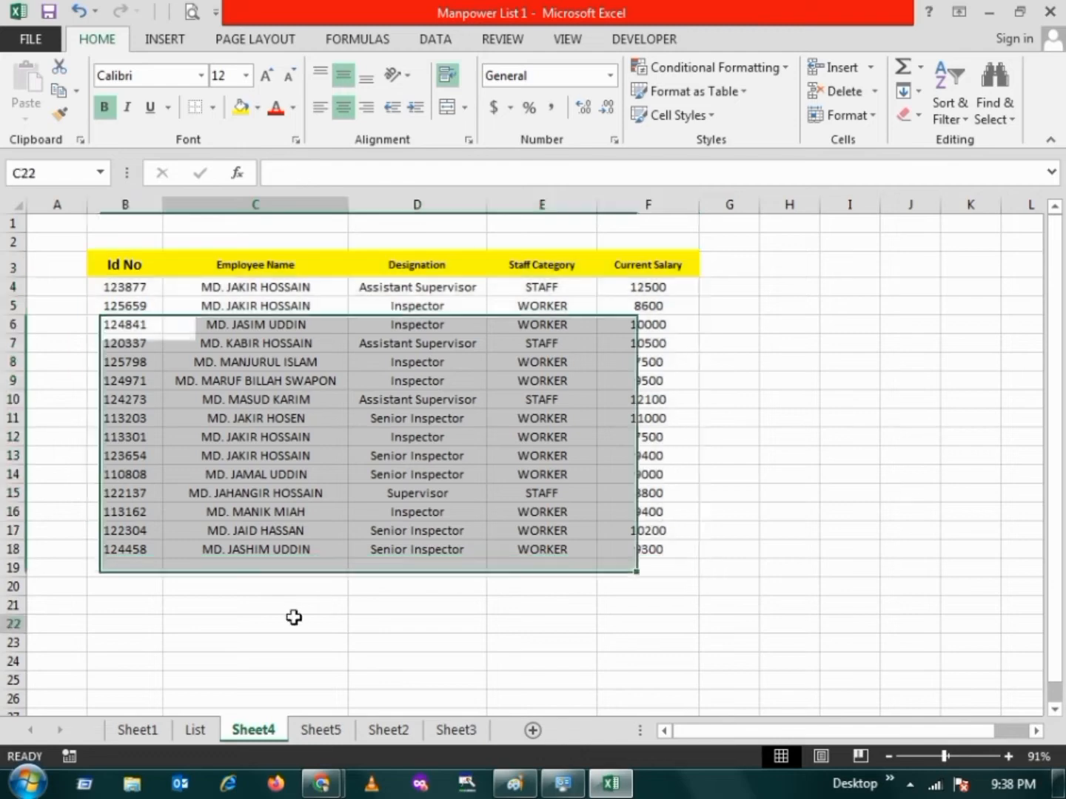
{"action": "left_click_drag", "start_coordinate": [110, 267], "coordinate": [157, 414]}
{"action": "left_click", "coordinate": [153, 492]}
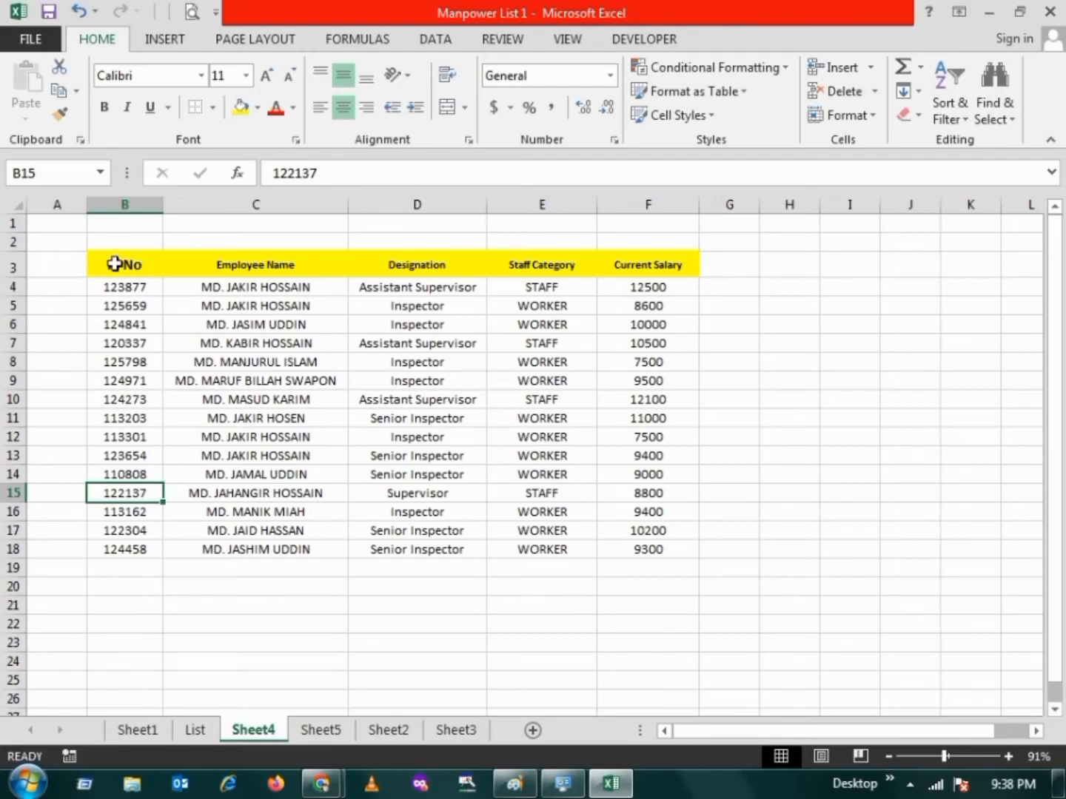
{"action": "left_click_drag", "start_coordinate": [114, 263], "coordinate": [666, 252]}
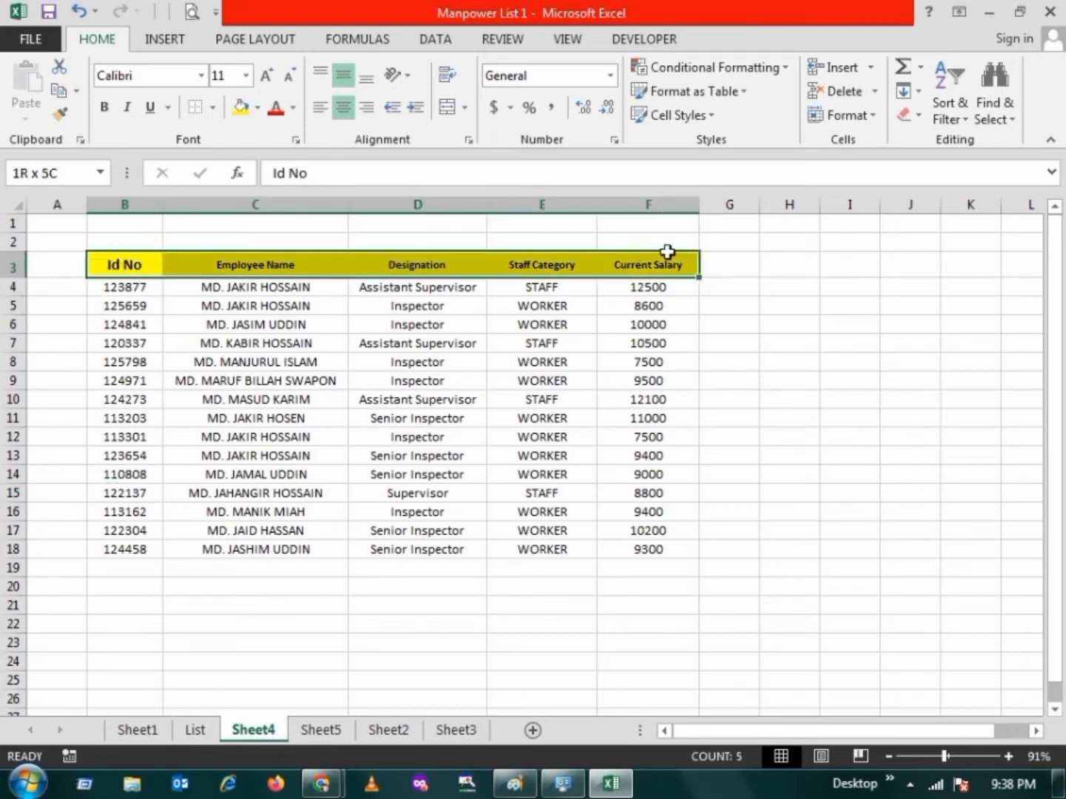
{"action": "left_click", "coordinate": [171, 342]}
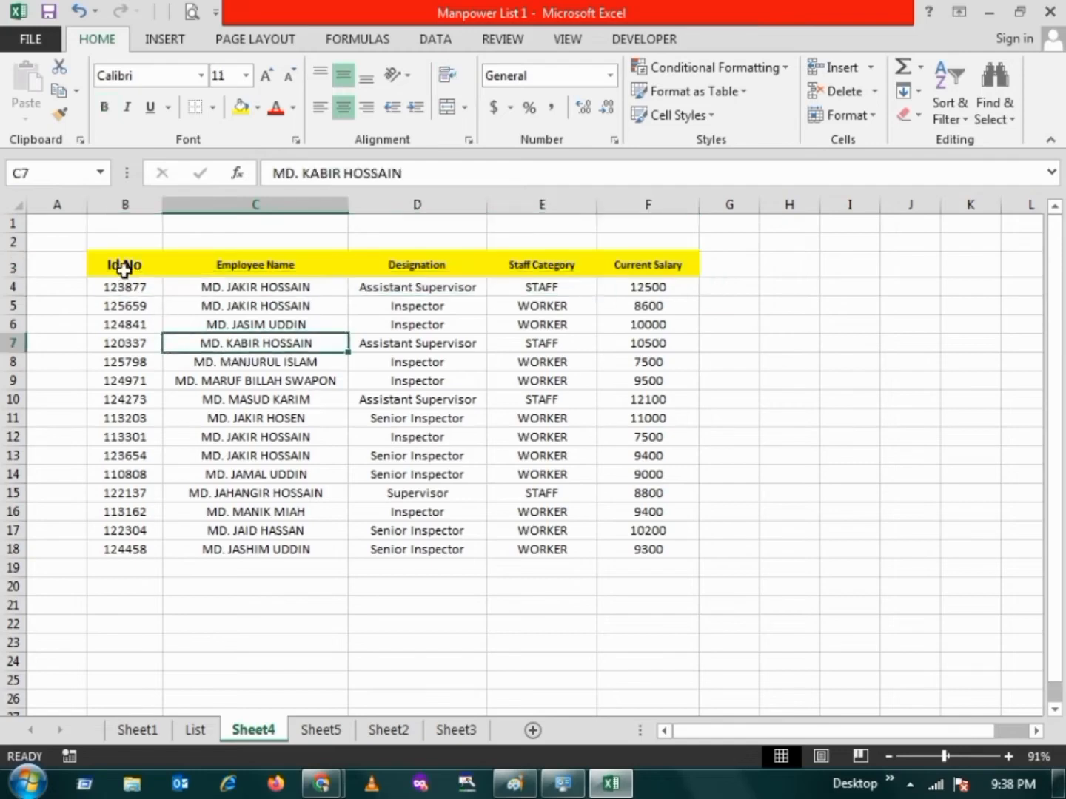
Apply all borders to the header and first four employee rows, range B3:F7
{"action": "left_click_drag", "start_coordinate": [124, 264], "coordinate": [630, 346]}
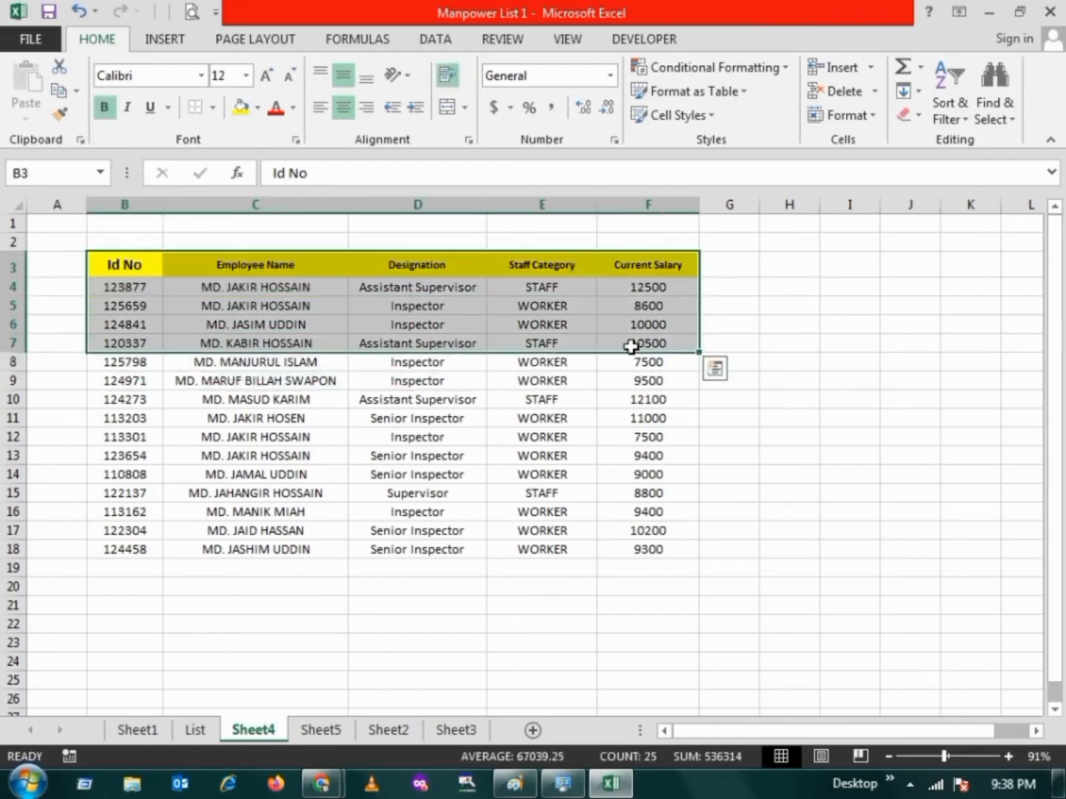
{"action": "left_click", "coordinate": [214, 109]}
{"action": "left_click", "coordinate": [248, 285]}
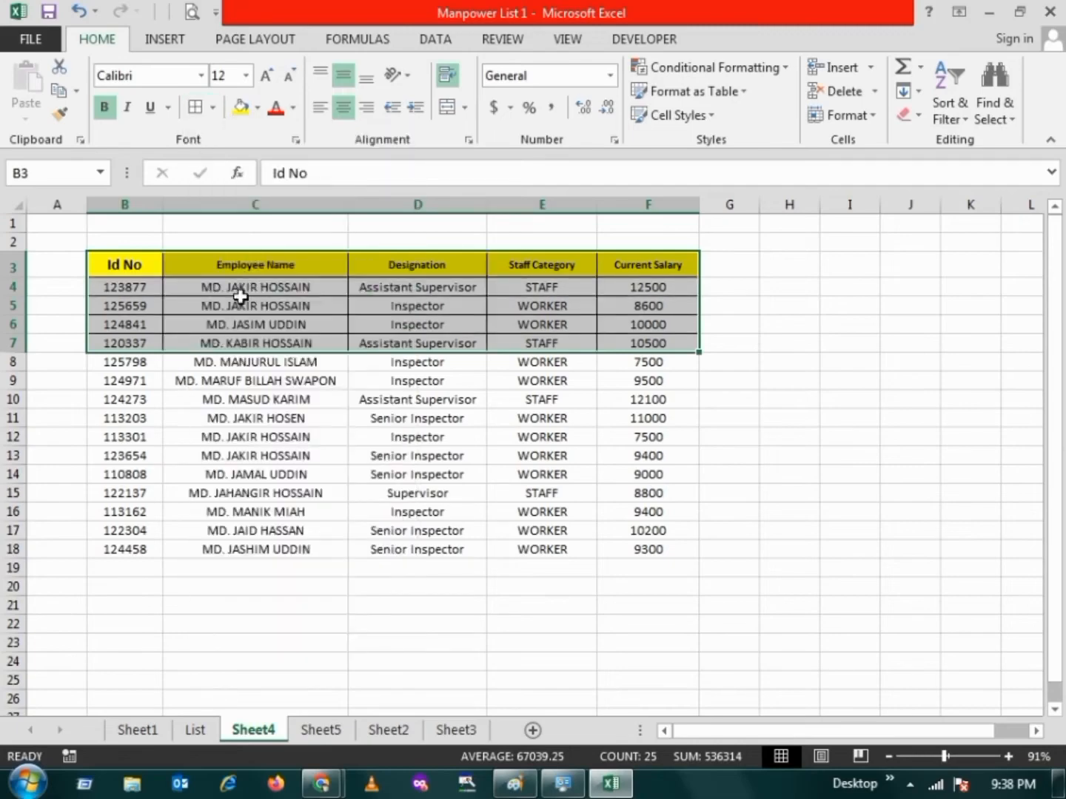
{"action": "left_click", "coordinate": [236, 383]}
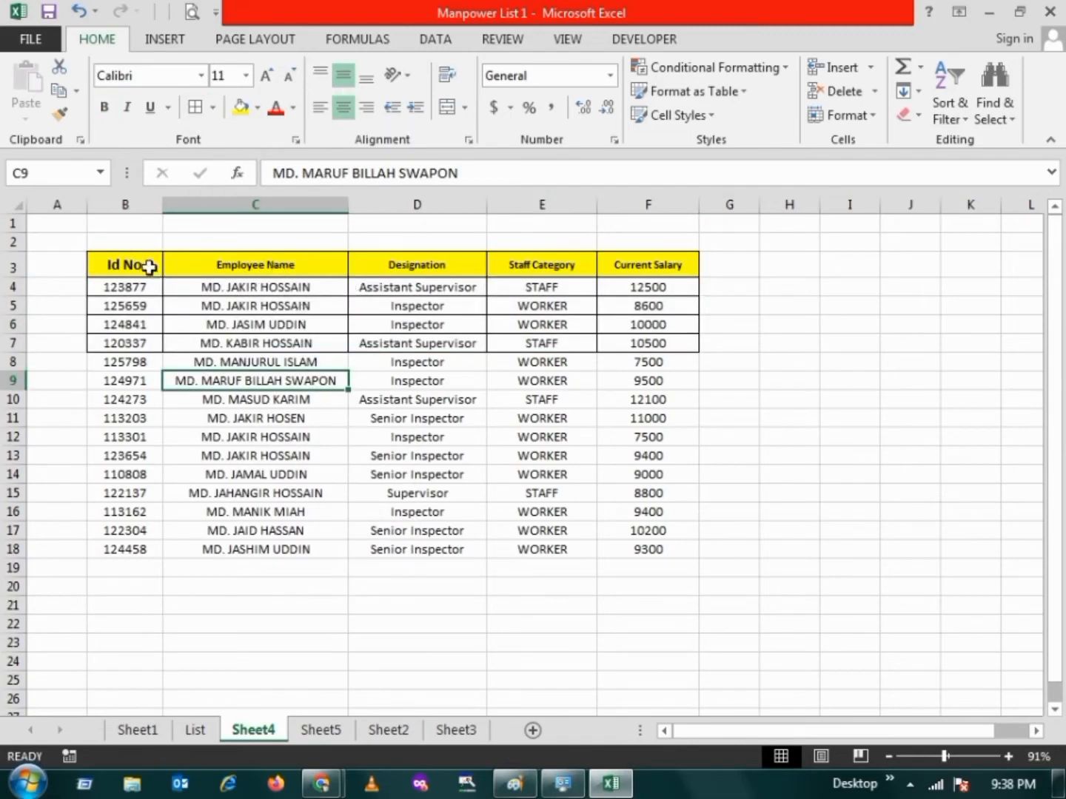
Apply all borders to the entire employee table, range B3:F18, and save the workbook
{"action": "left_click_drag", "start_coordinate": [148, 266], "coordinate": [648, 551]}
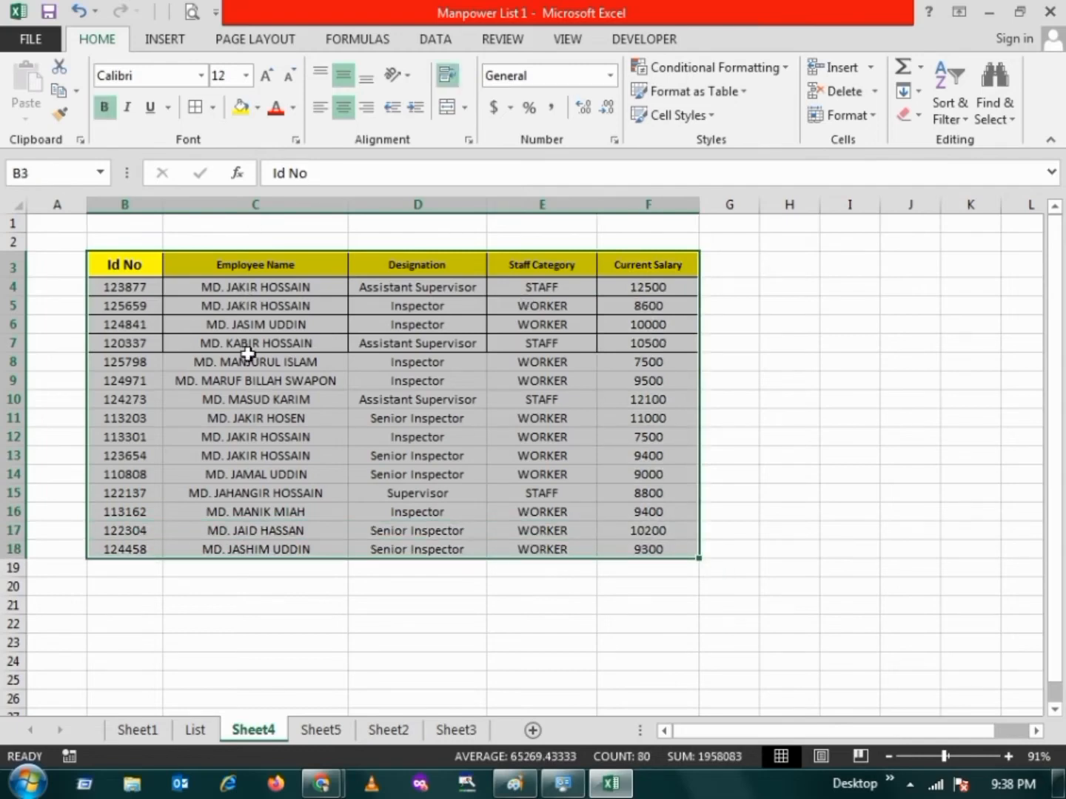
{"action": "left_click", "coordinate": [212, 107]}
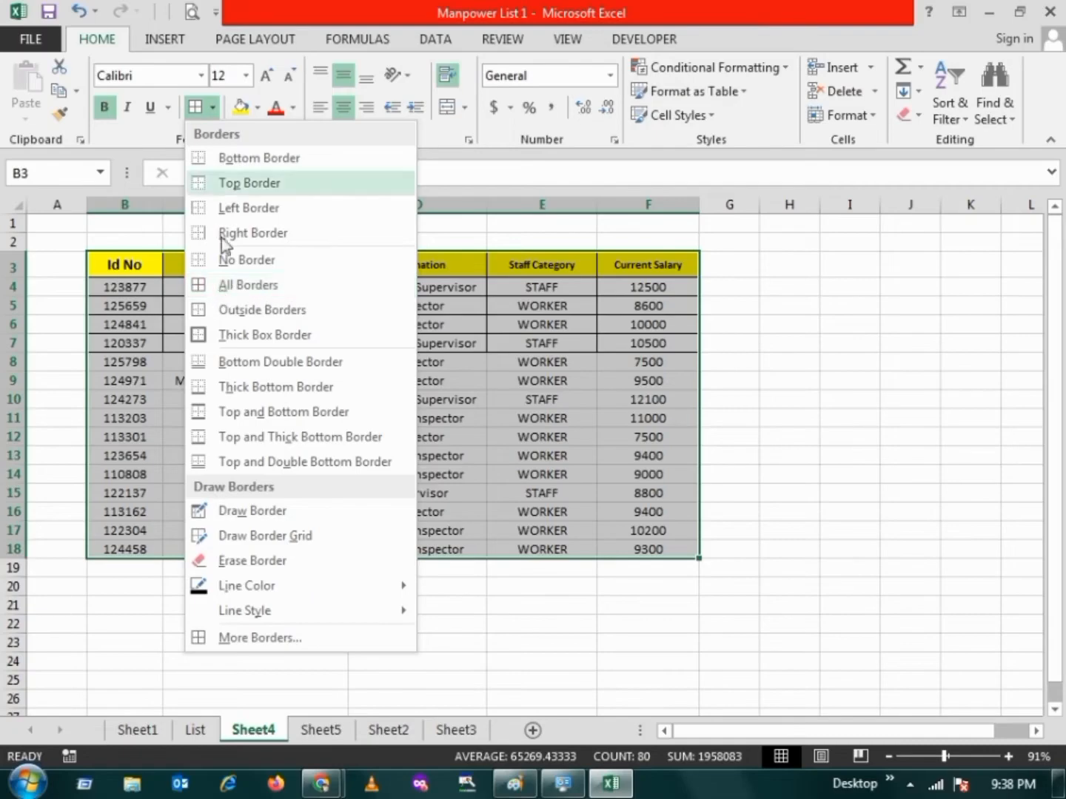
{"action": "left_click", "coordinate": [216, 285]}
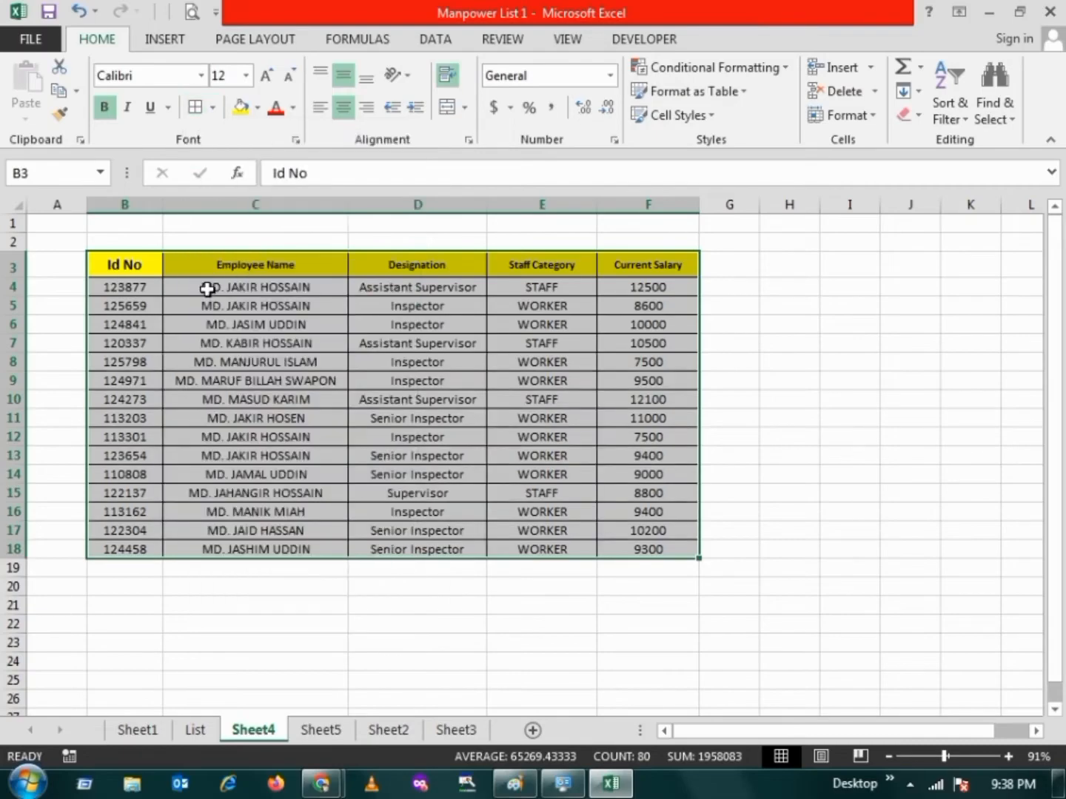
{"action": "left_click", "coordinate": [279, 417]}
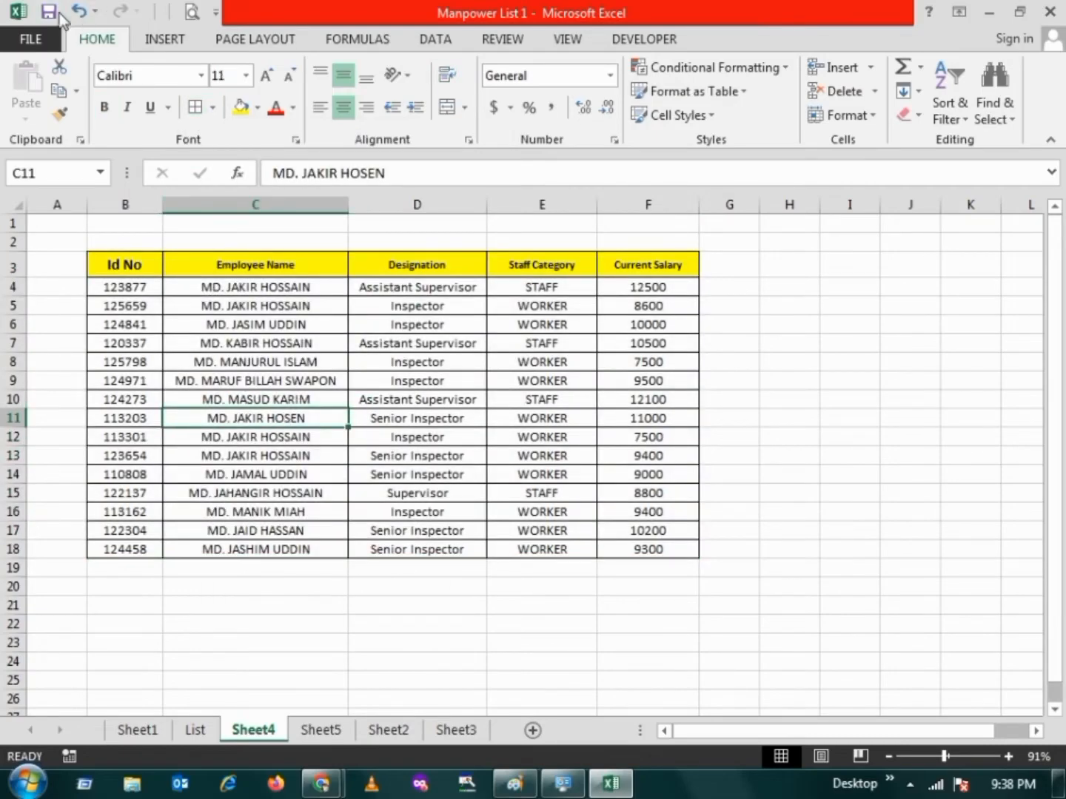
{"action": "left_click", "coordinate": [54, 11]}
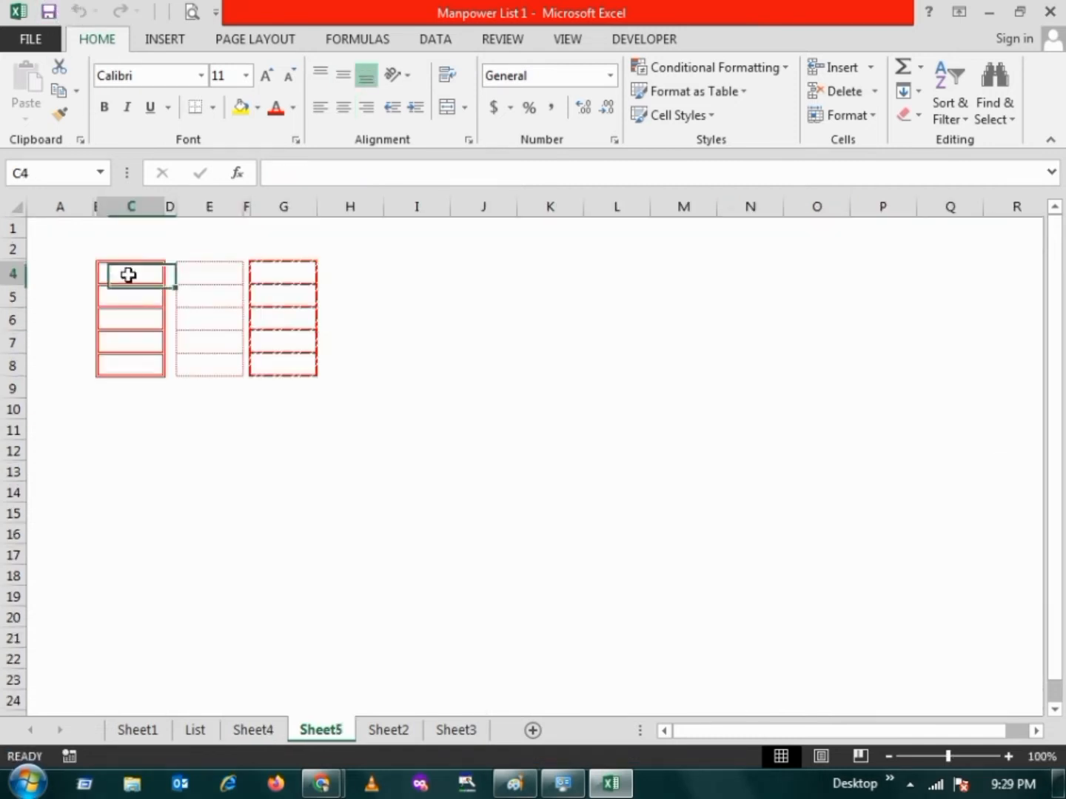
Examine the red double, dotted and dashed border samples on Sheet5, then the bordered employee table on Sheet4
{"action": "left_click_drag", "start_coordinate": [129, 274], "coordinate": [310, 361]}
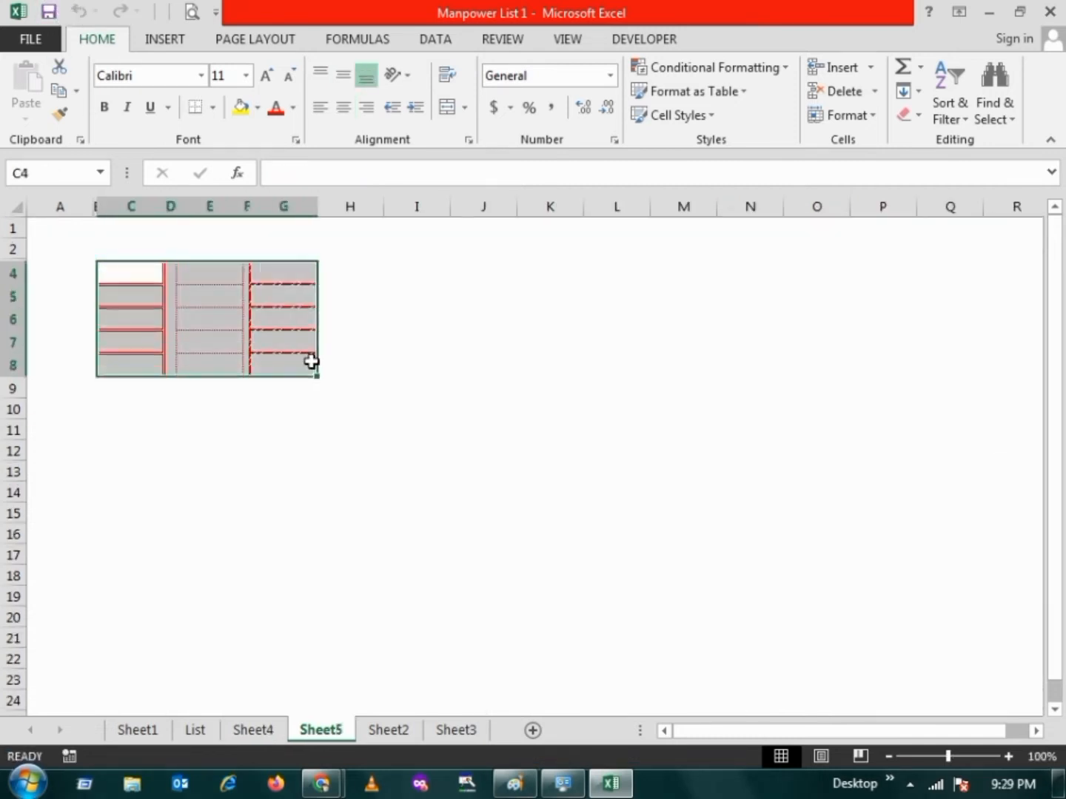
{"action": "left_click", "coordinate": [292, 252]}
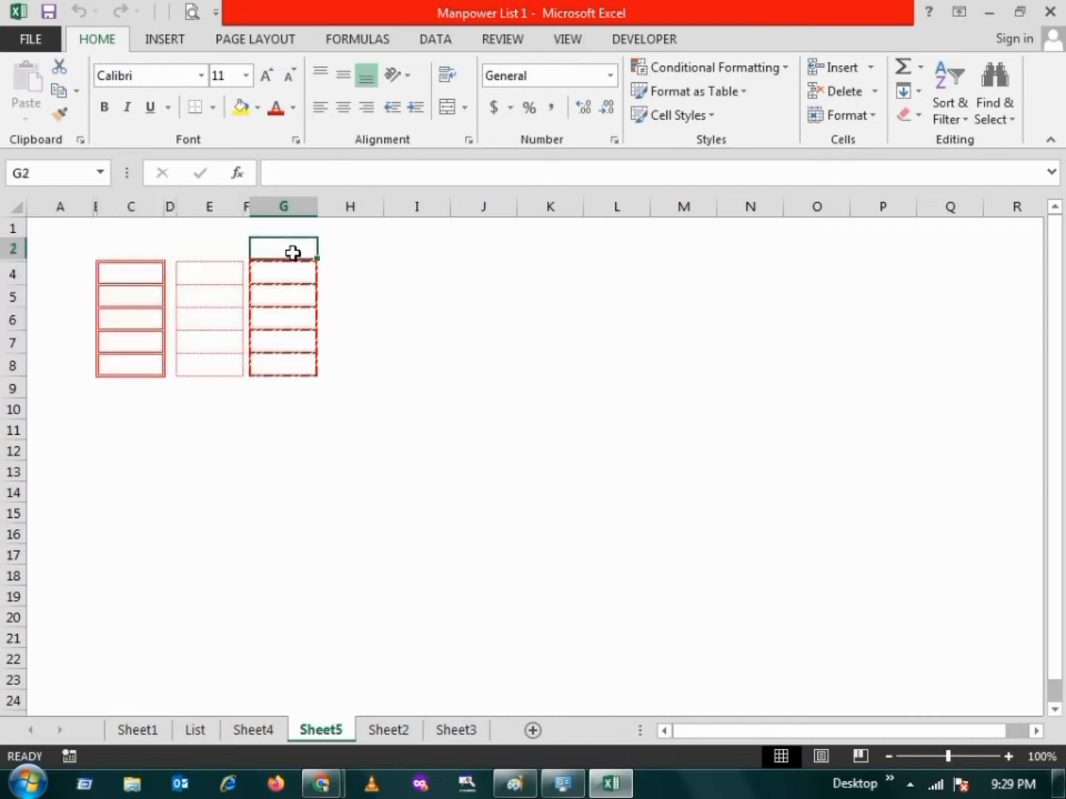
{"action": "left_click_drag", "start_coordinate": [136, 280], "coordinate": [310, 361]}
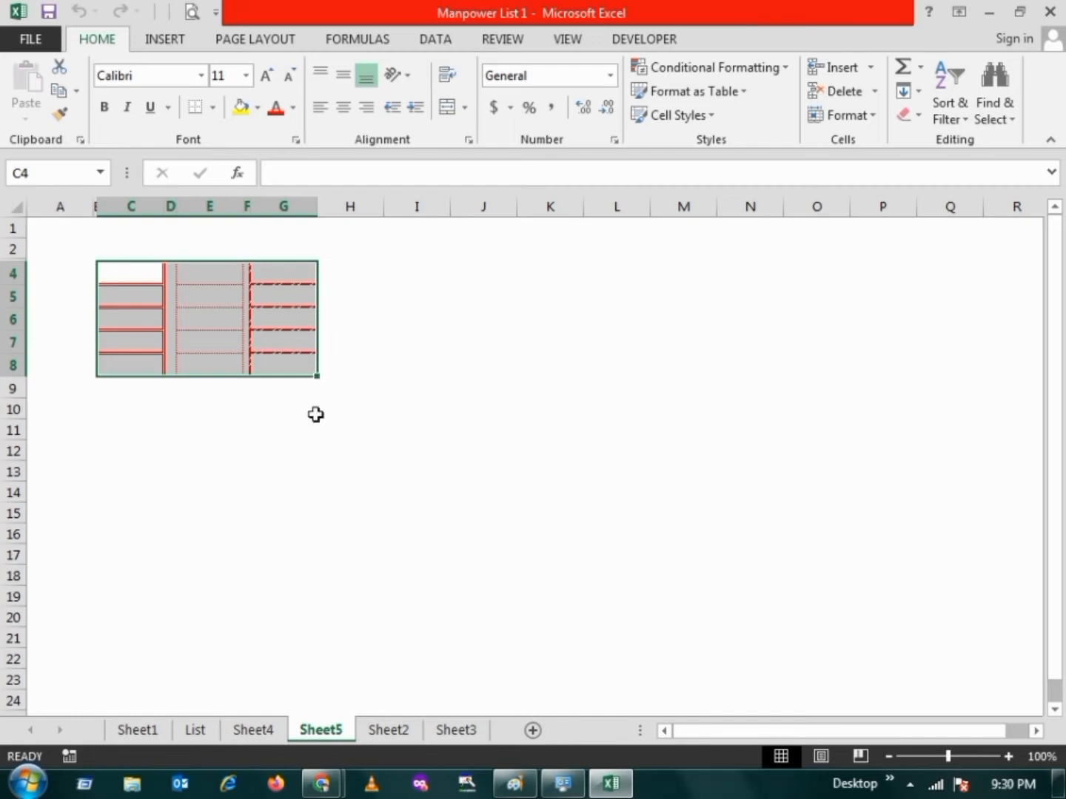
{"action": "left_click", "coordinate": [211, 409]}
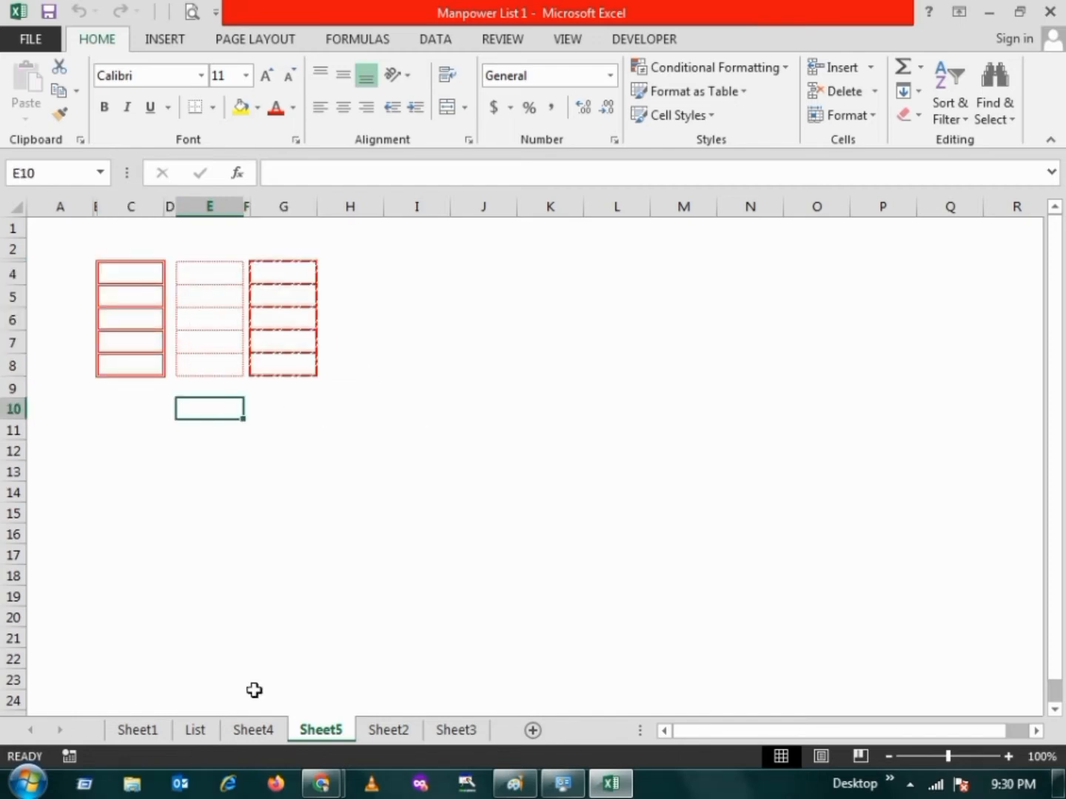
{"action": "left_click", "coordinate": [265, 731]}
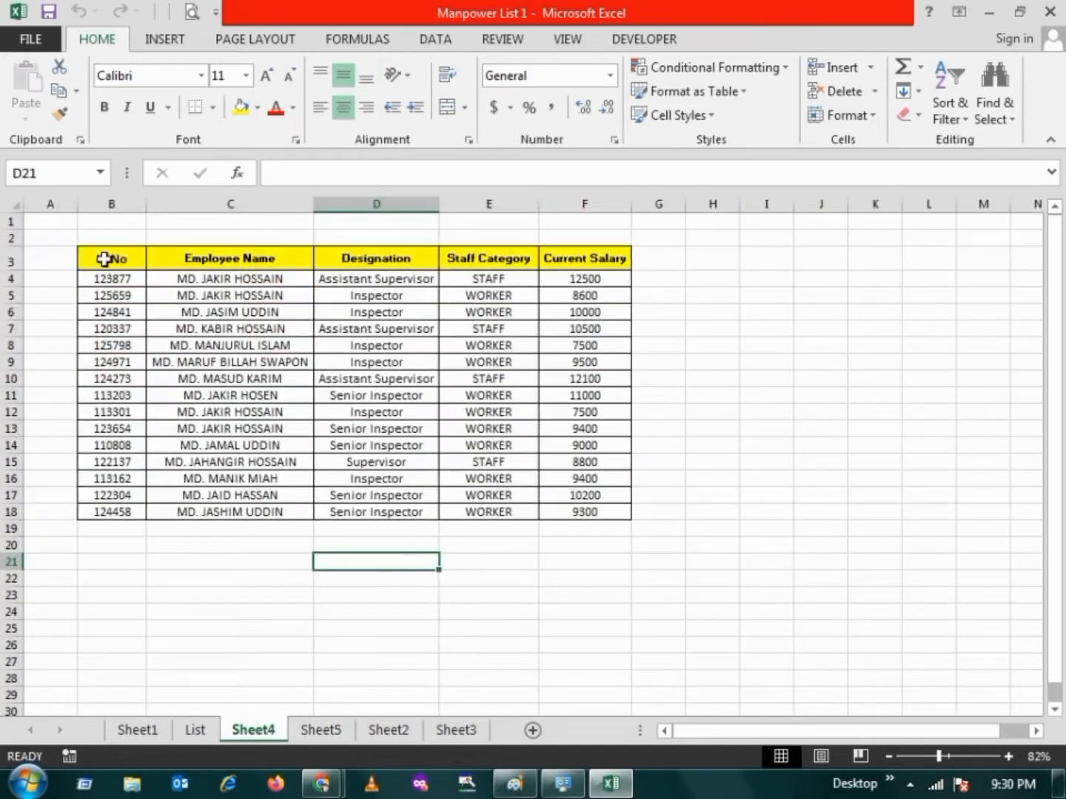
{"action": "left_click_drag", "start_coordinate": [105, 259], "coordinate": [589, 514]}
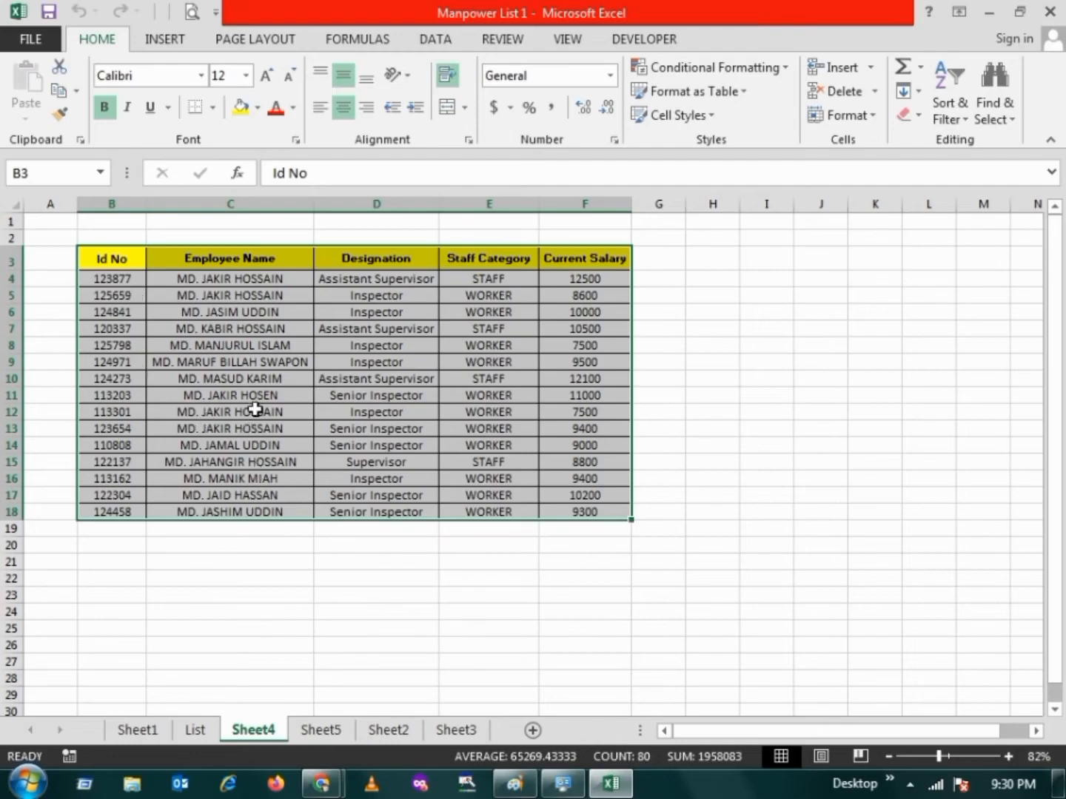
{"action": "left_click", "coordinate": [155, 311]}
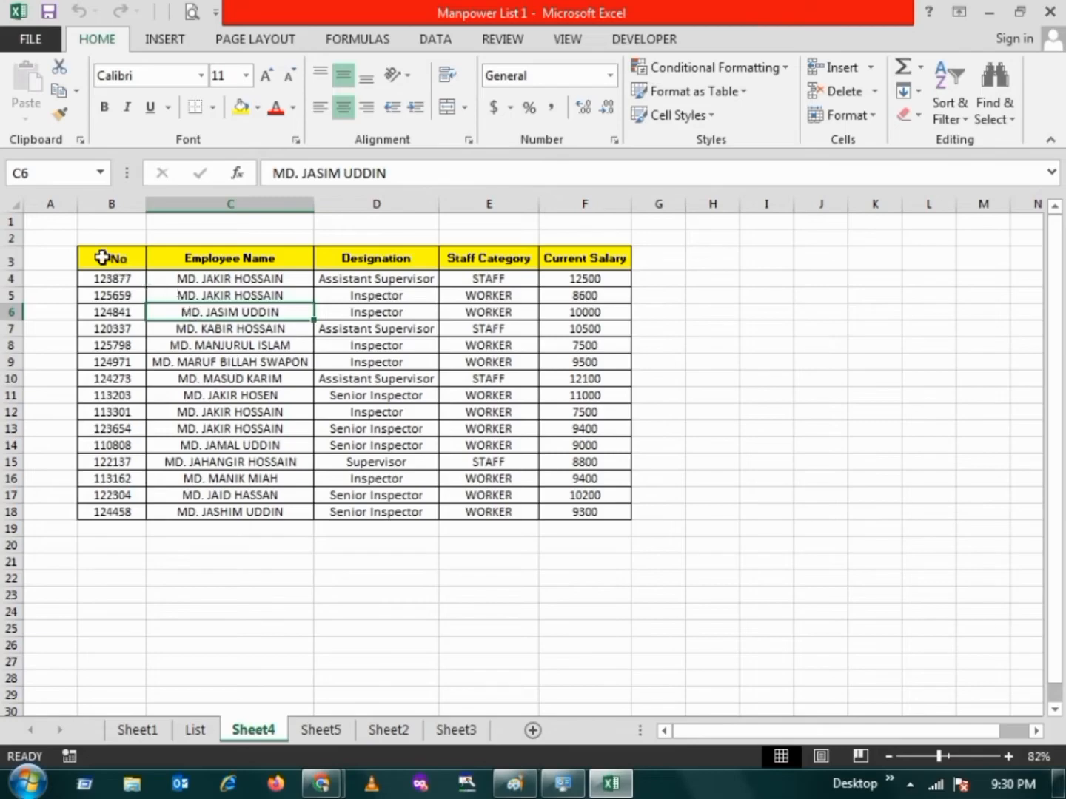
{"action": "left_click_drag", "start_coordinate": [101, 256], "coordinate": [583, 509]}
{"action": "left_click", "coordinate": [222, 345]}
{"action": "left_click_drag", "start_coordinate": [111, 259], "coordinate": [570, 263]}
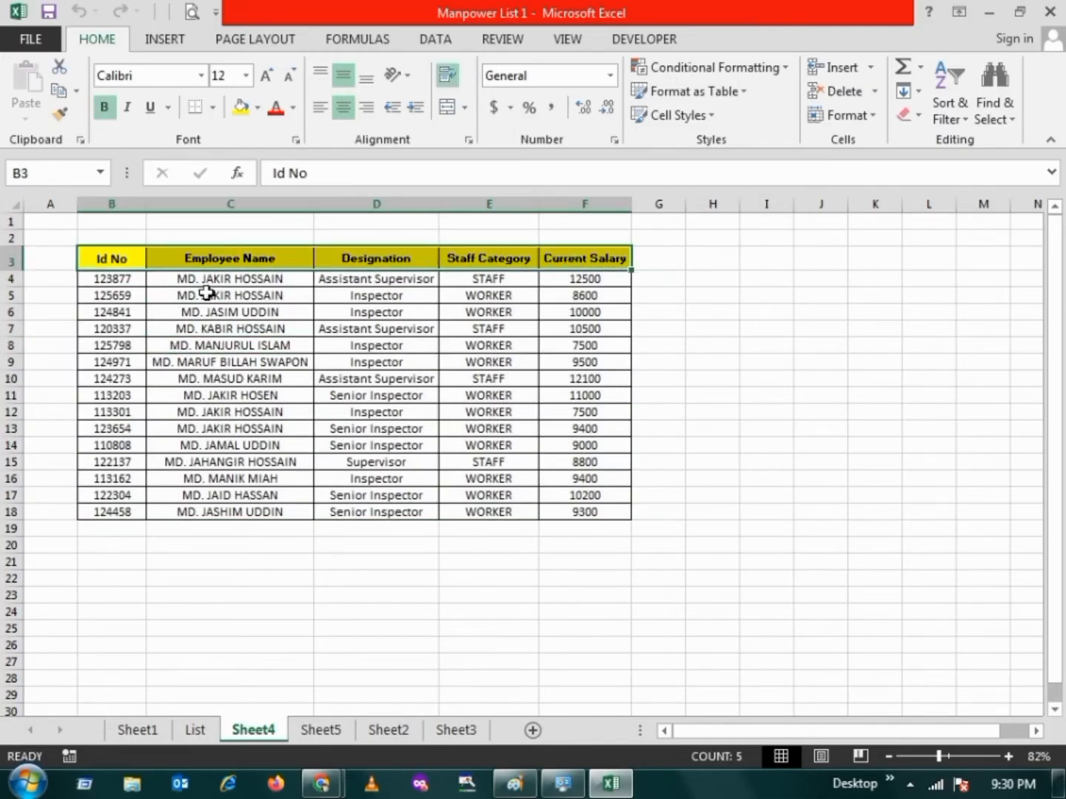
{"action": "left_click", "coordinate": [170, 333]}
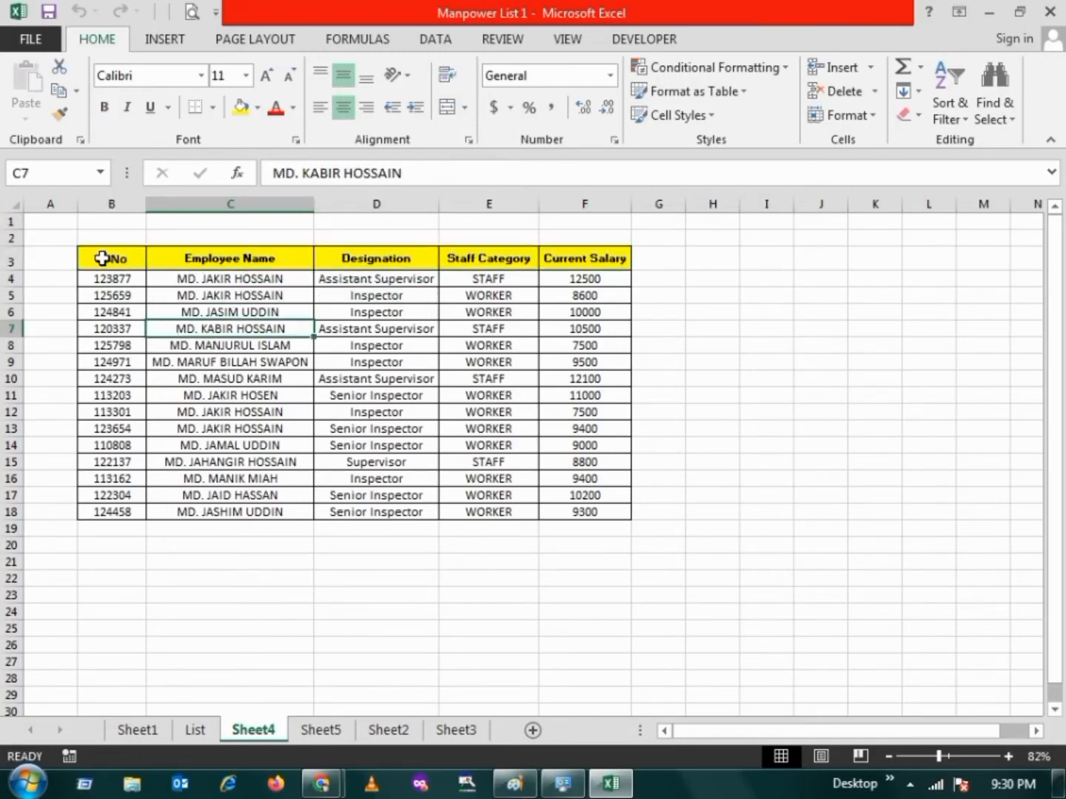
Choose an orange from the standard colour palette as the border line colour for header row B3:F3
{"action": "left_click_drag", "start_coordinate": [103, 258], "coordinate": [584, 259]}
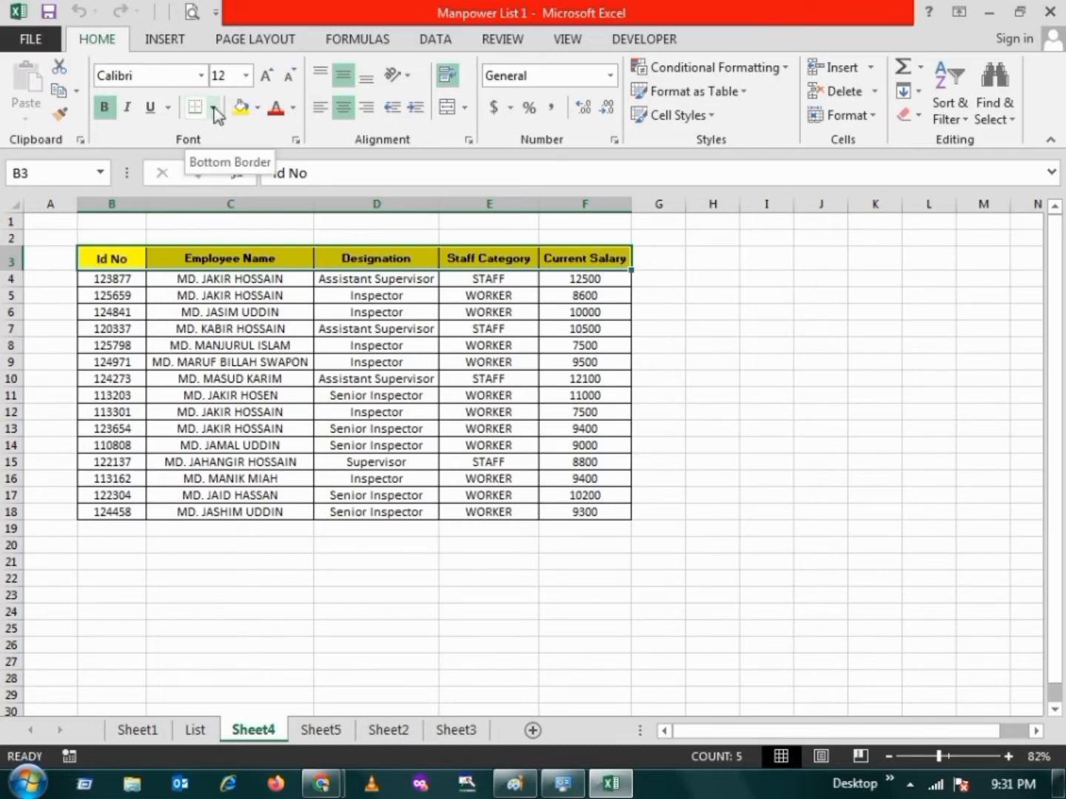
{"action": "left_click", "coordinate": [214, 108]}
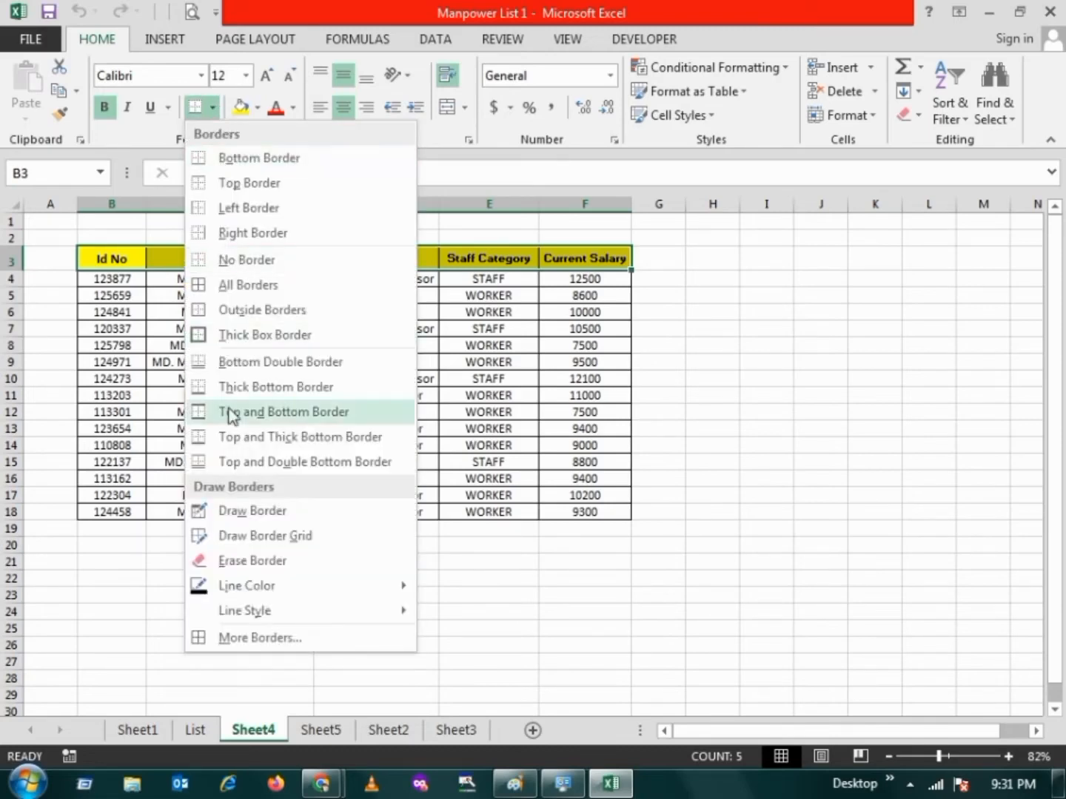
{"action": "left_click", "coordinate": [345, 640]}
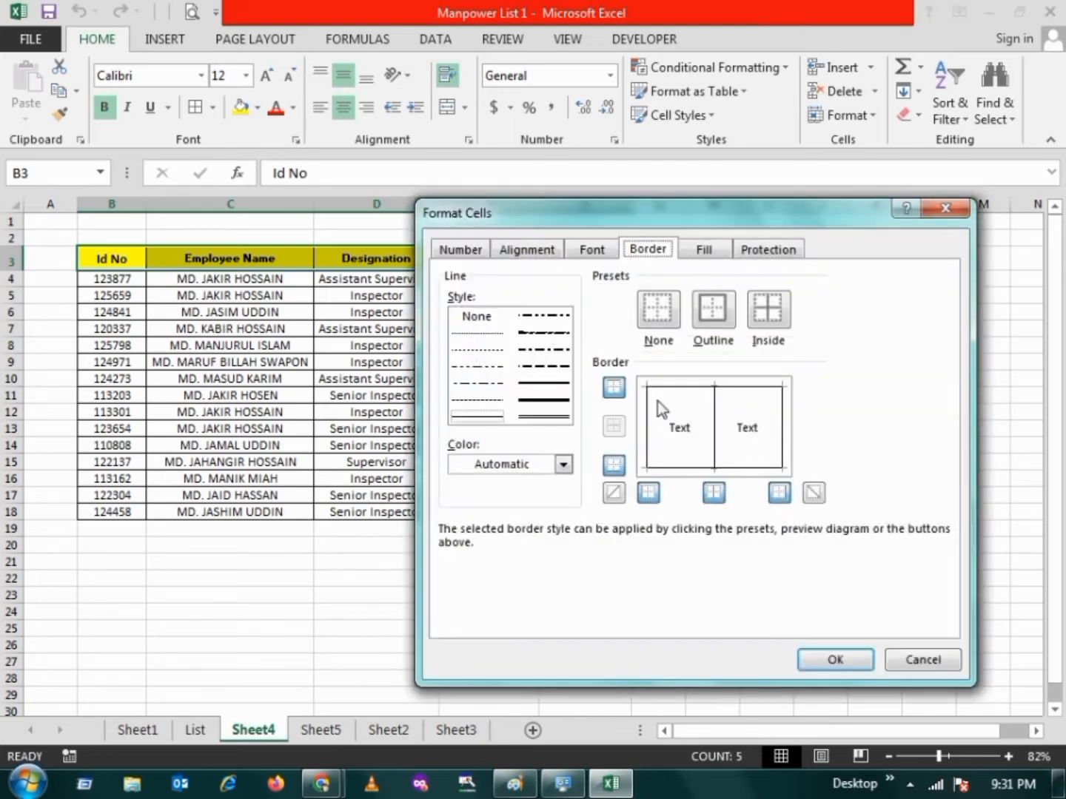
{"action": "left_click_drag", "start_coordinate": [708, 217], "coordinate": [331, 126]}
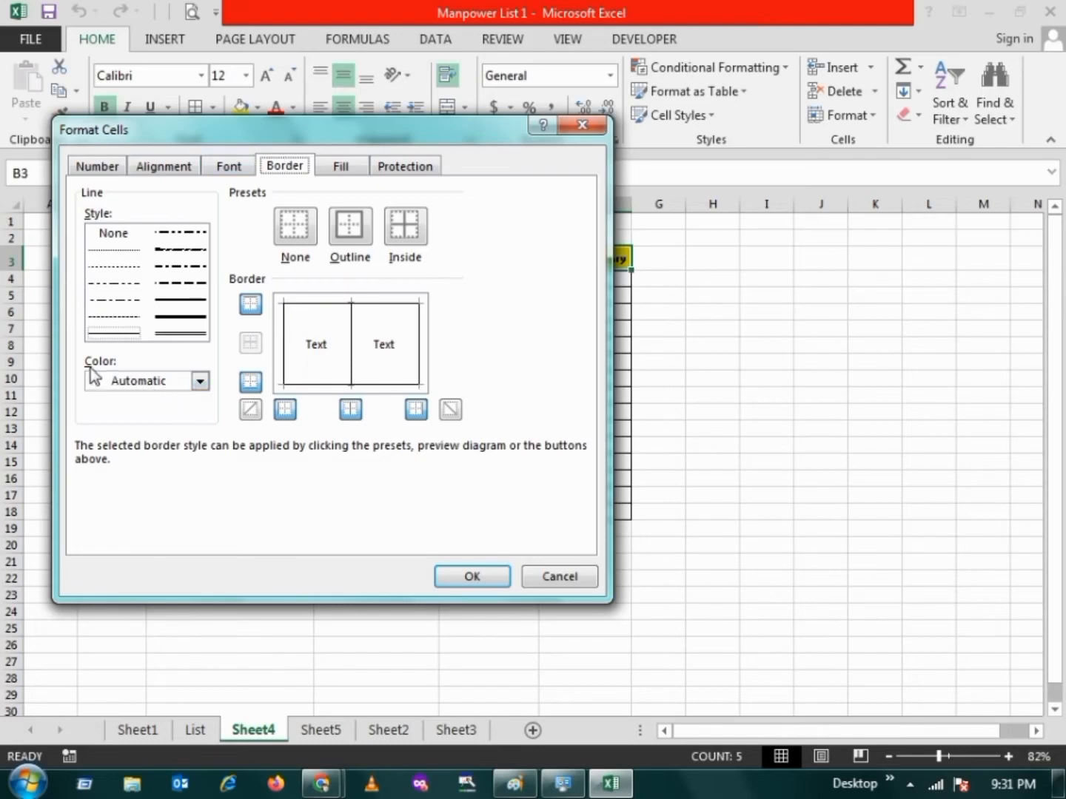
{"action": "left_click", "coordinate": [198, 382]}
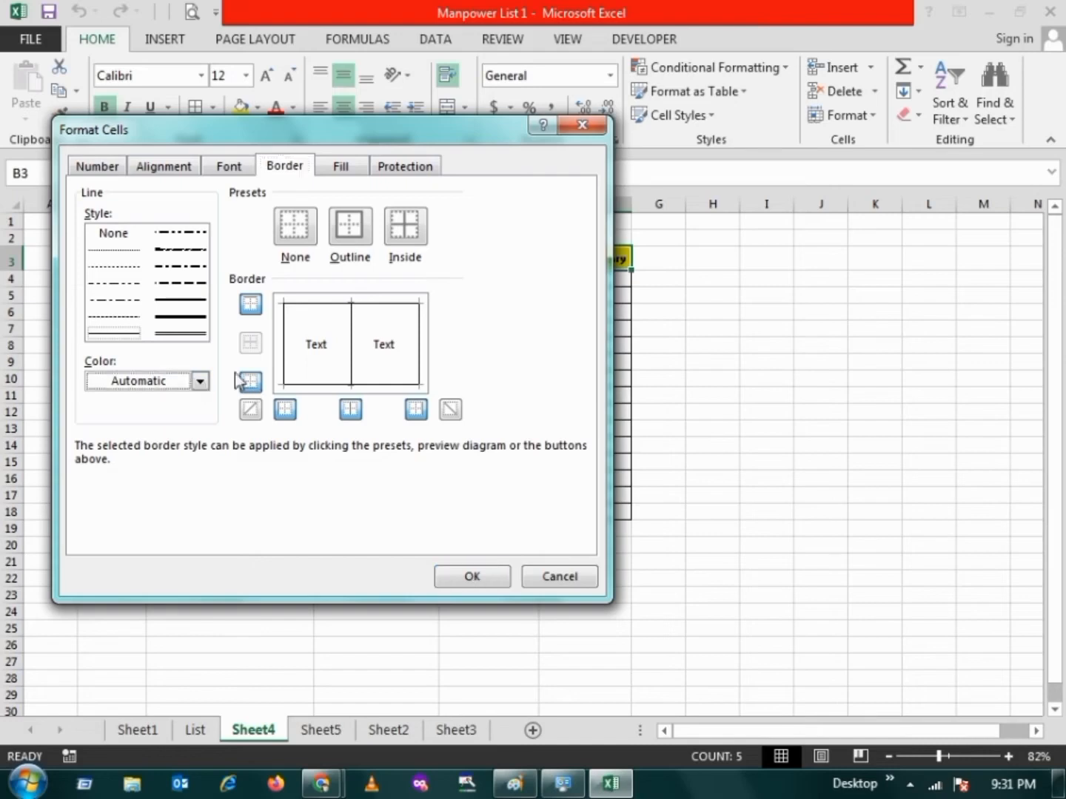
{"action": "left_click", "coordinate": [201, 382]}
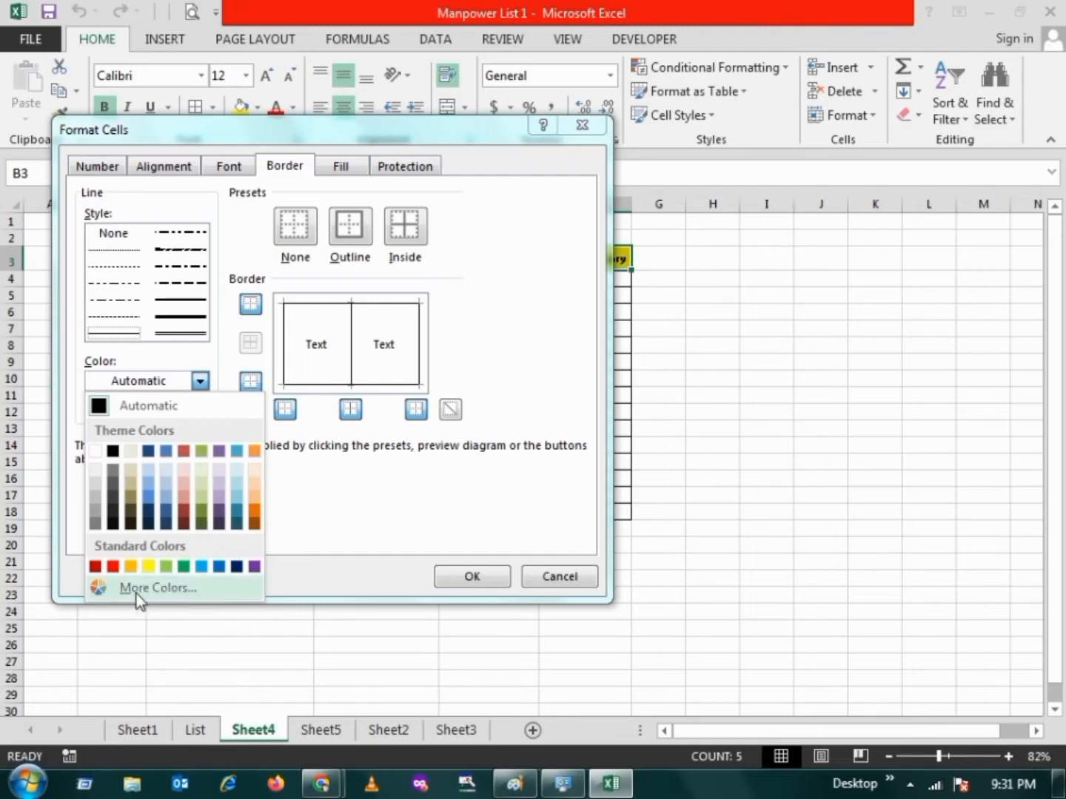
{"action": "left_click", "coordinate": [166, 597]}
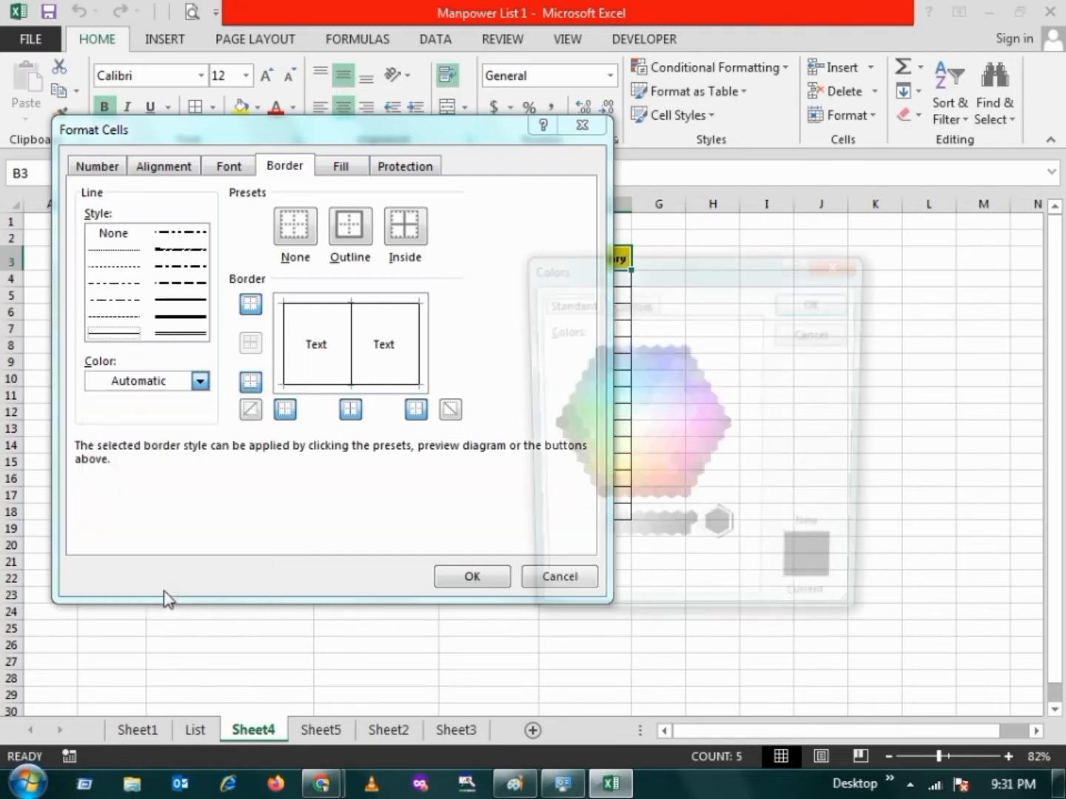
{"action": "left_click", "coordinate": [665, 389]}
{"action": "left_click", "coordinate": [666, 448]}
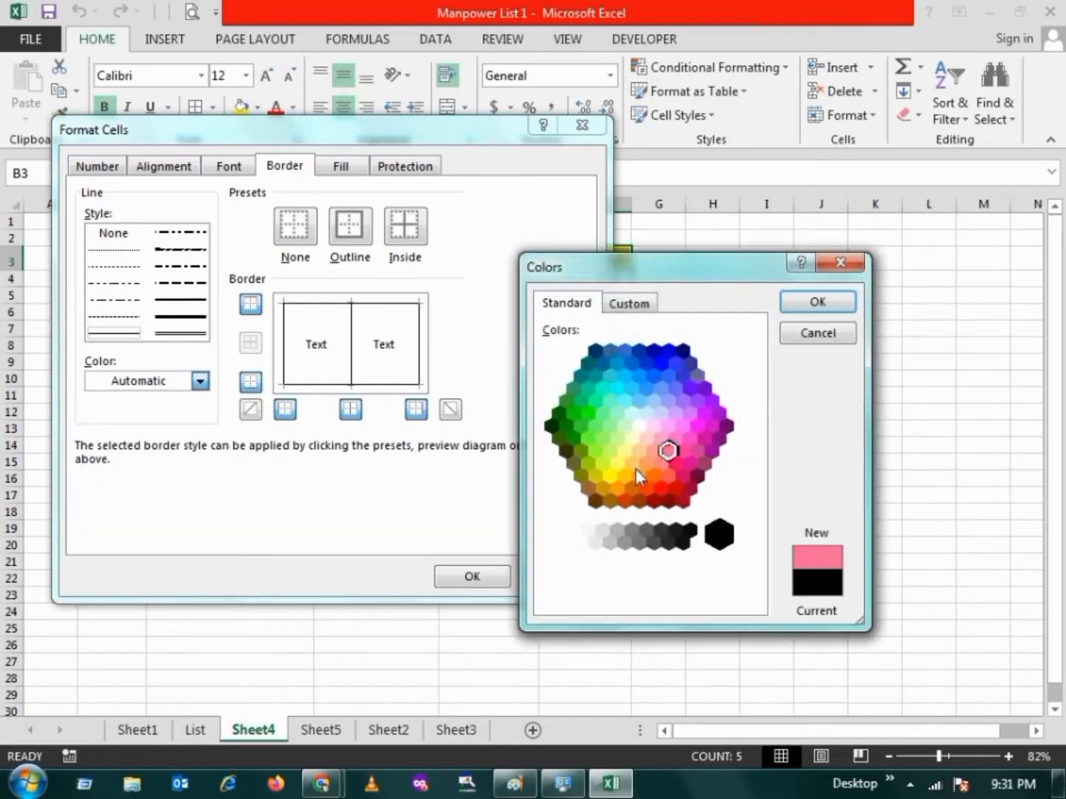
{"action": "left_click", "coordinate": [632, 463]}
{"action": "left_click", "coordinate": [616, 489]}
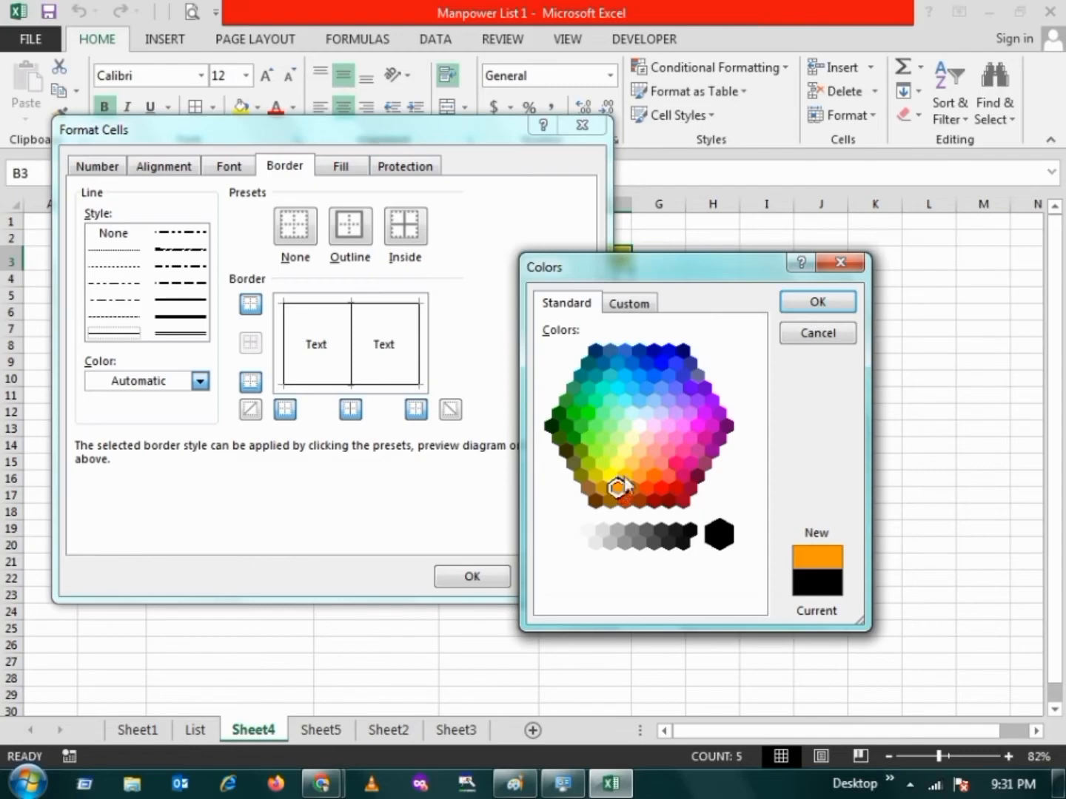
{"action": "left_click", "coordinate": [817, 304]}
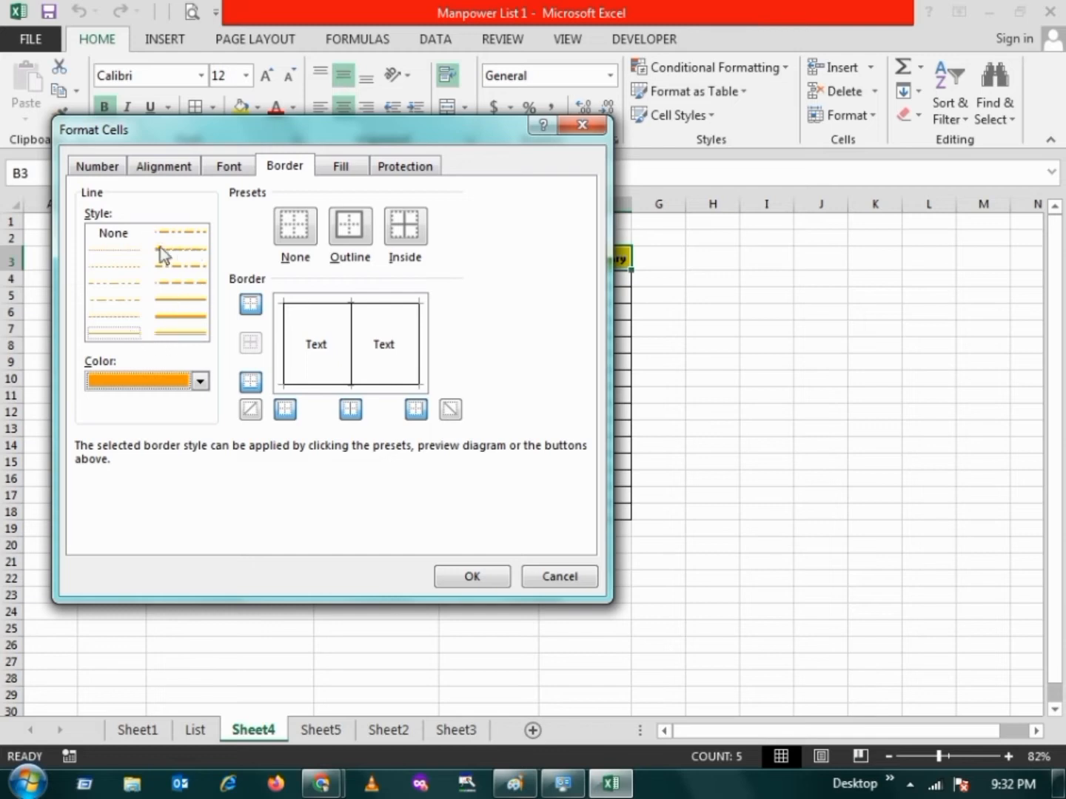
Apply an orange double-line top border to the header row B3:F3
{"action": "left_click", "coordinate": [181, 334]}
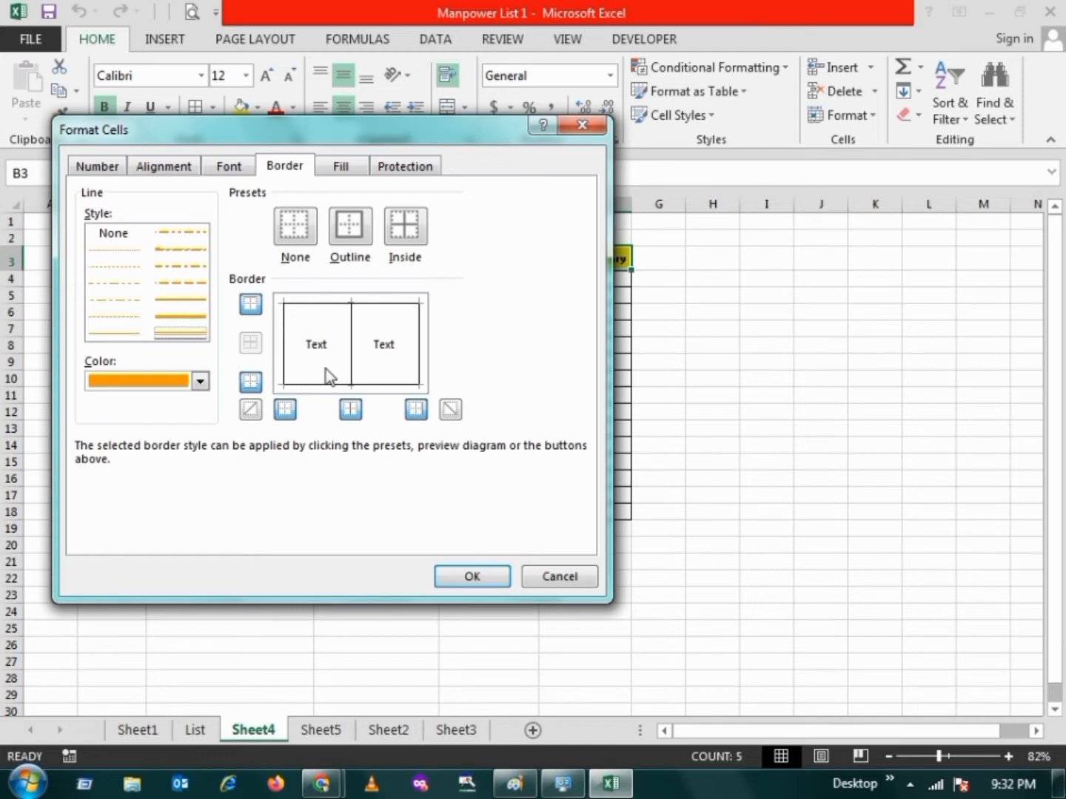
{"action": "left_click", "coordinate": [312, 303]}
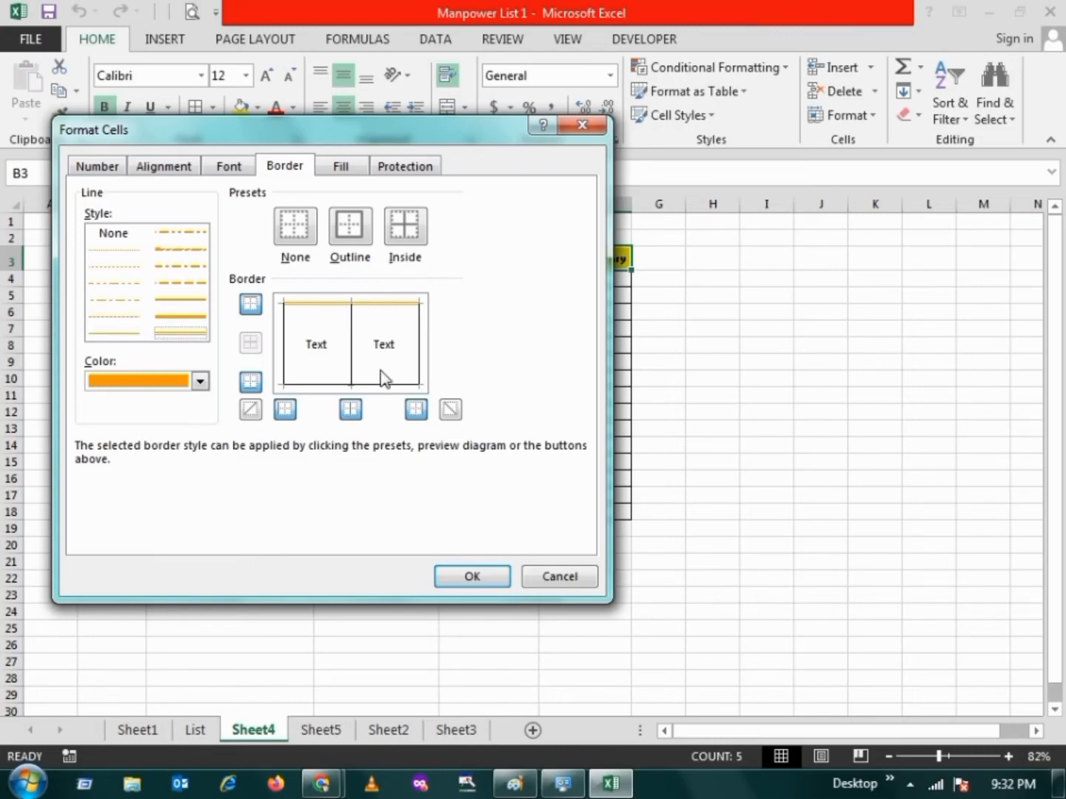
{"action": "left_click", "coordinate": [474, 580]}
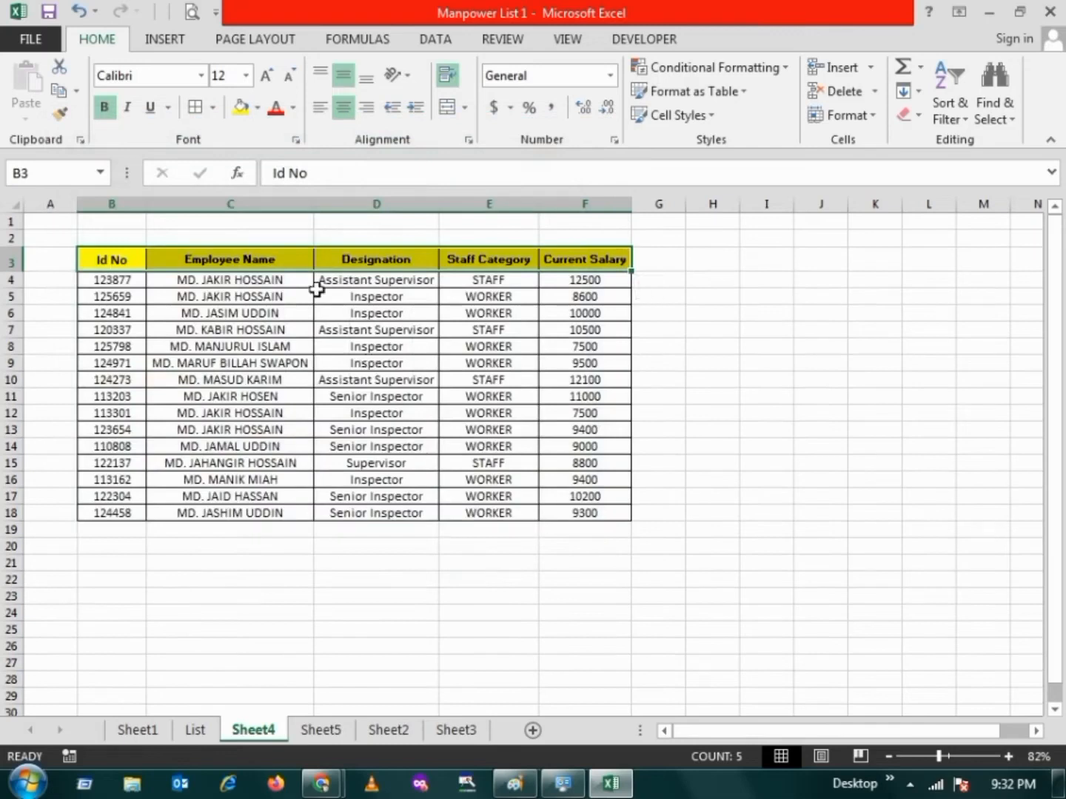
{"action": "left_click", "coordinate": [259, 311]}
{"action": "left_click", "coordinate": [175, 283]}
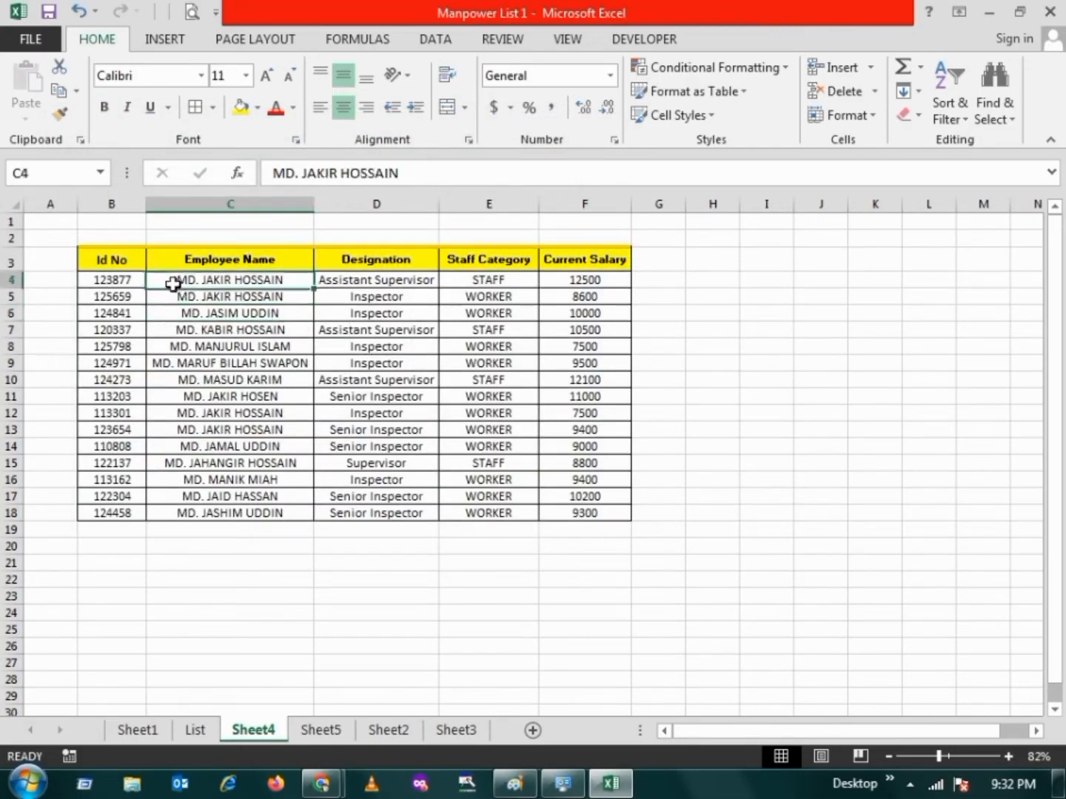
Set the border line for header row B3:F3 to the darker orange theme colour and the double-line style
{"action": "left_click_drag", "start_coordinate": [100, 261], "coordinate": [575, 262]}
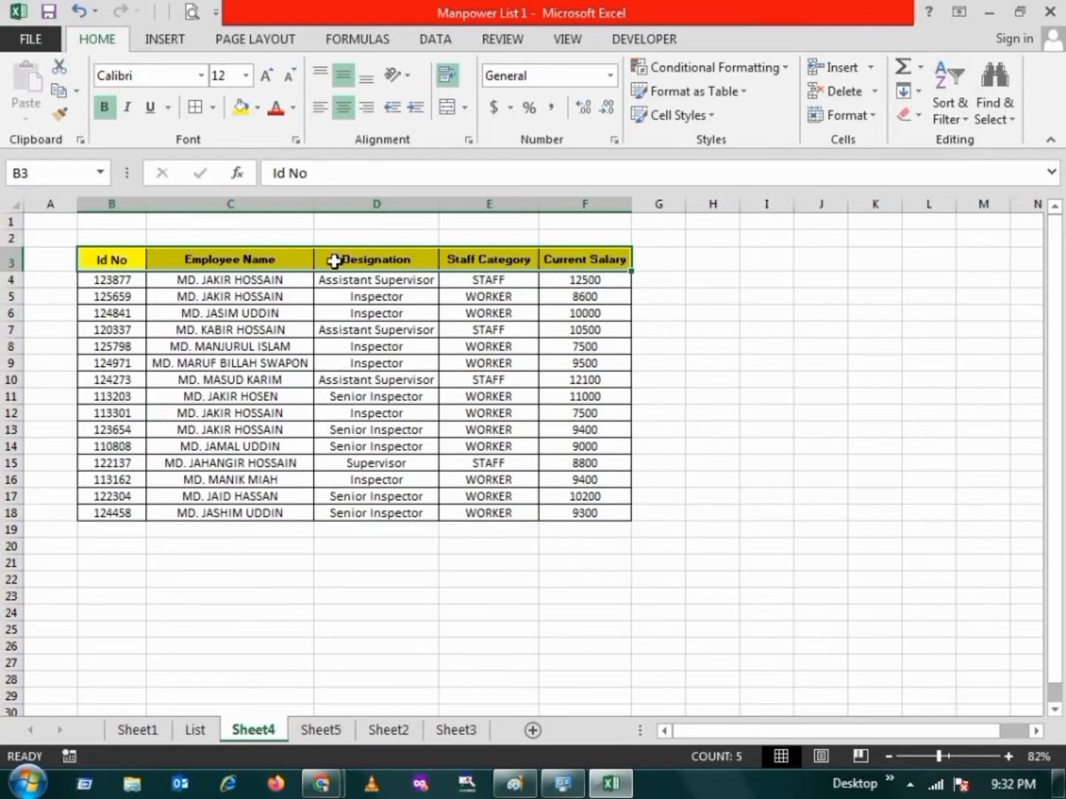
{"action": "left_click", "coordinate": [190, 111]}
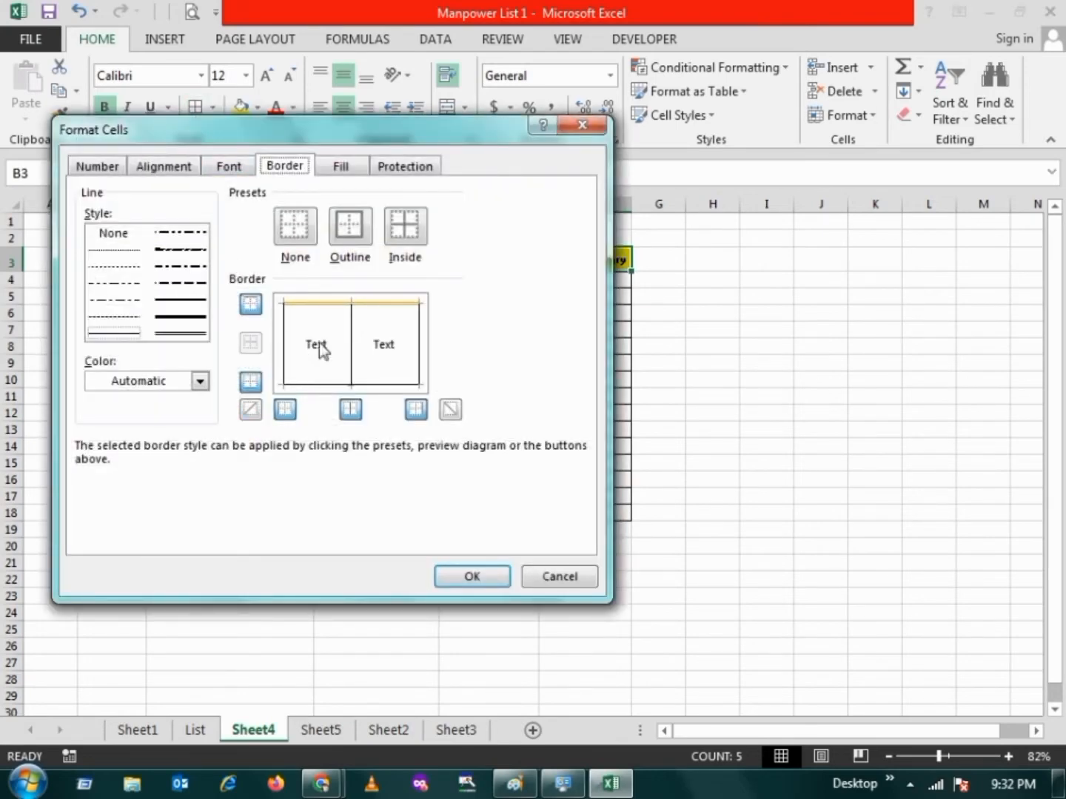
{"action": "left_click", "coordinate": [200, 382]}
{"action": "left_click", "coordinate": [252, 511]}
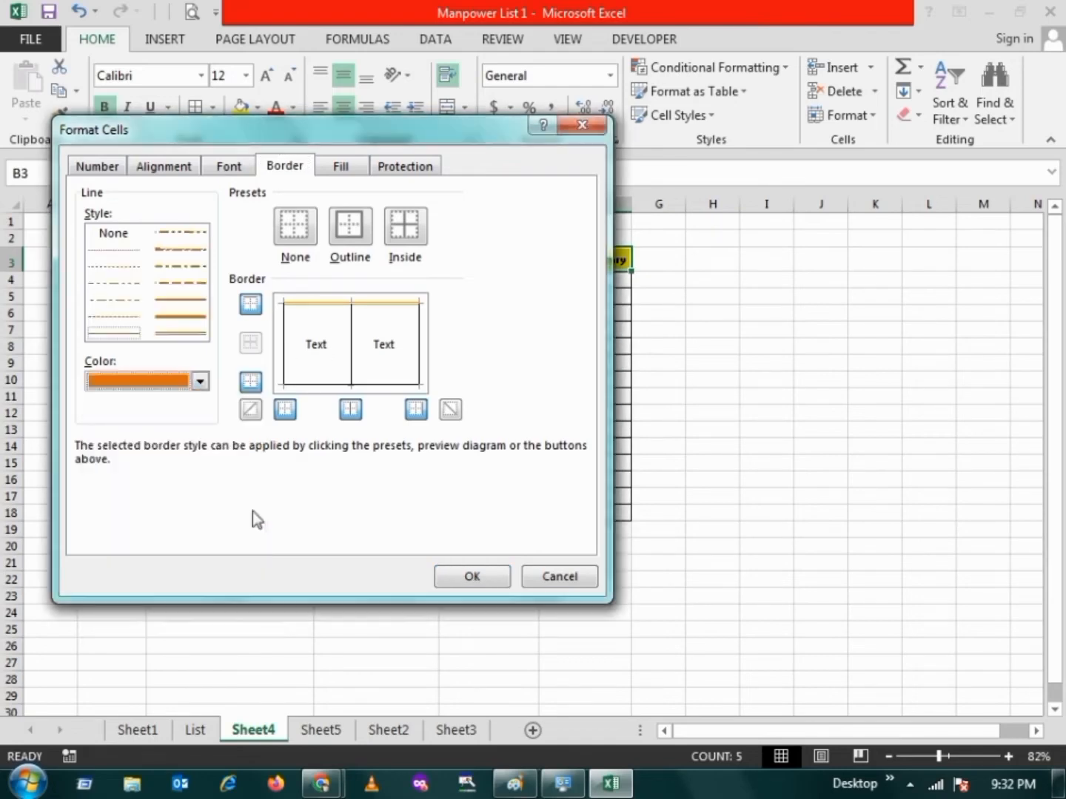
{"action": "left_click", "coordinate": [189, 329]}
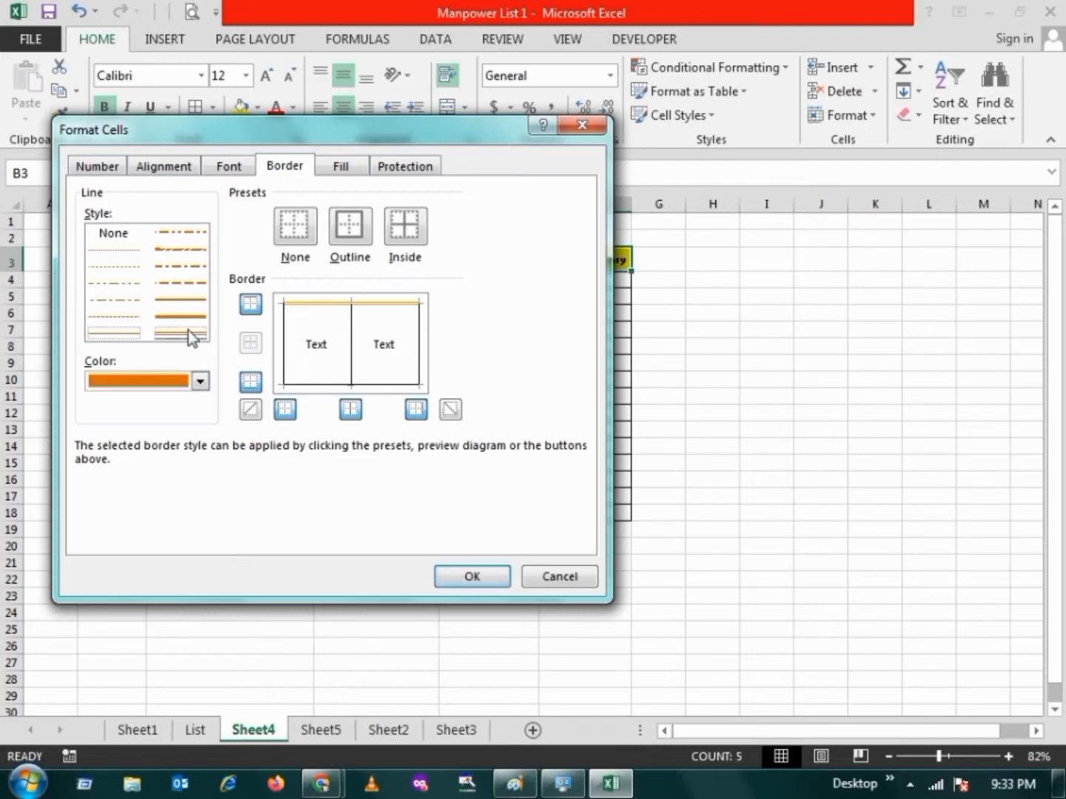
{"action": "left_click", "coordinate": [183, 236]}
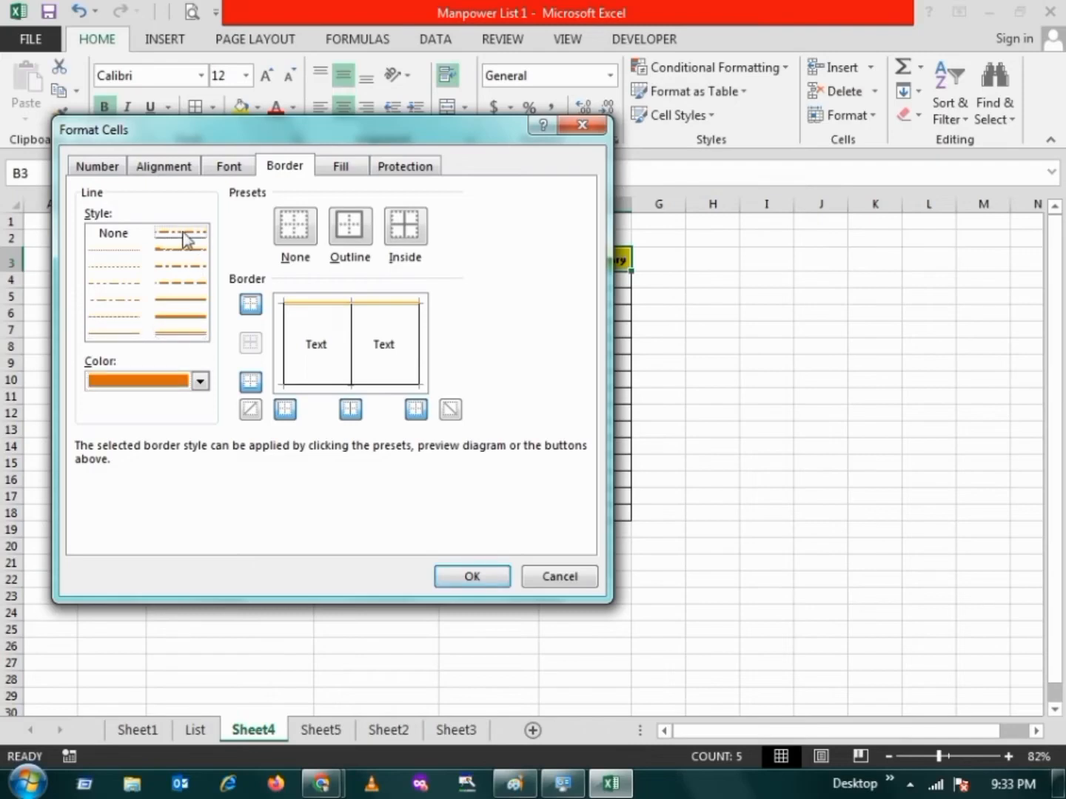
{"action": "left_click", "coordinate": [177, 251]}
{"action": "left_click", "coordinate": [119, 251]}
{"action": "left_click", "coordinate": [173, 334]}
Apply the dark orange double line to the header row's left, bottom, right and inner vertical borders
{"action": "left_click", "coordinate": [284, 351]}
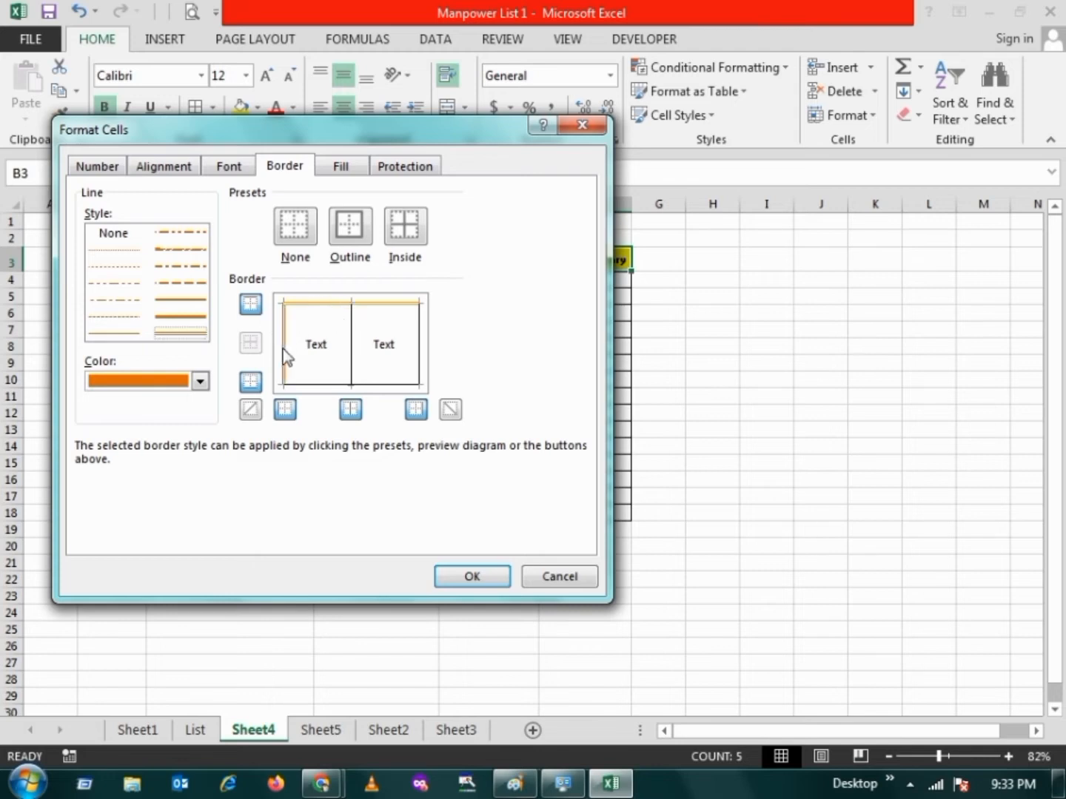
{"action": "left_click", "coordinate": [317, 383]}
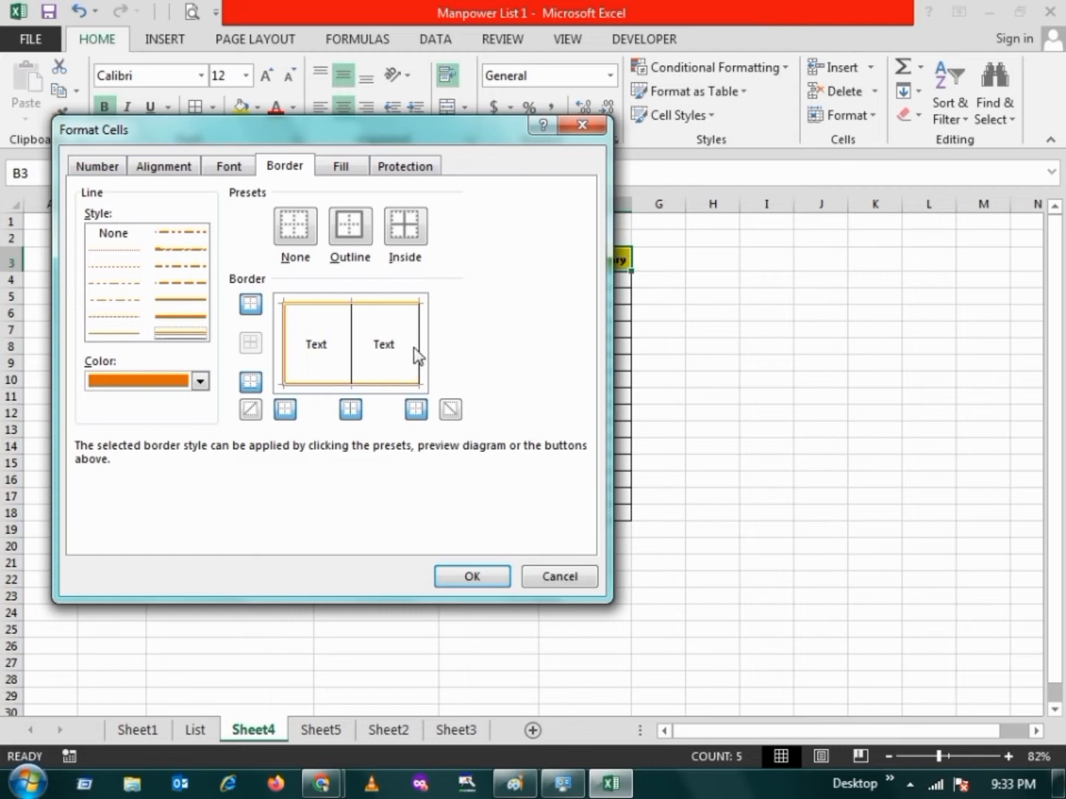
{"action": "left_click", "coordinate": [418, 352]}
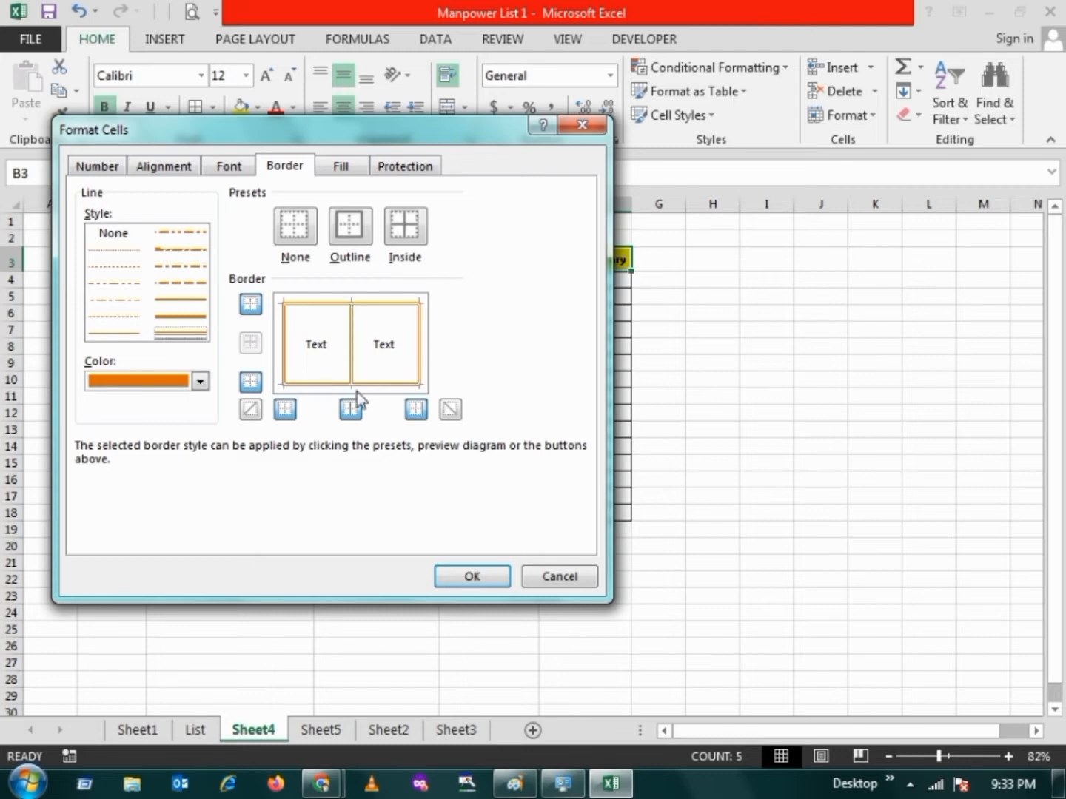
{"action": "left_click", "coordinate": [469, 579]}
{"action": "left_click", "coordinate": [209, 363]}
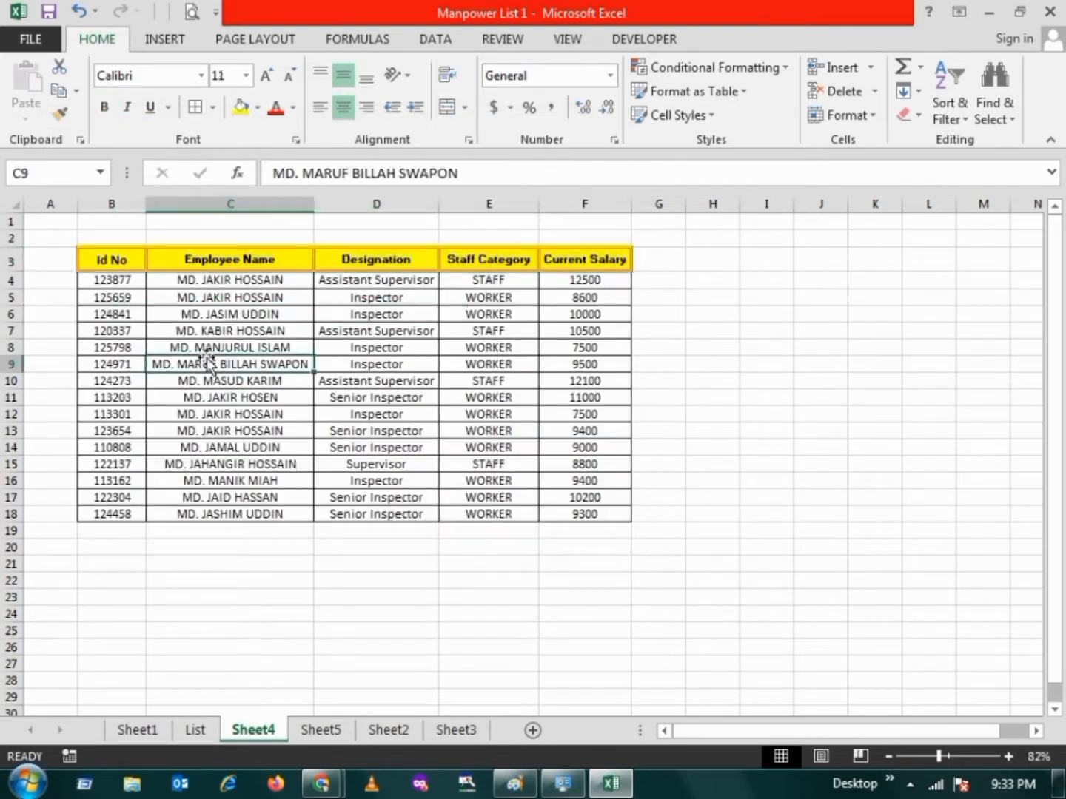
Examine the double borders of the header row B3:F3 at a larger zoom
{"action": "left_click_drag", "start_coordinate": [119, 264], "coordinate": [596, 264]}
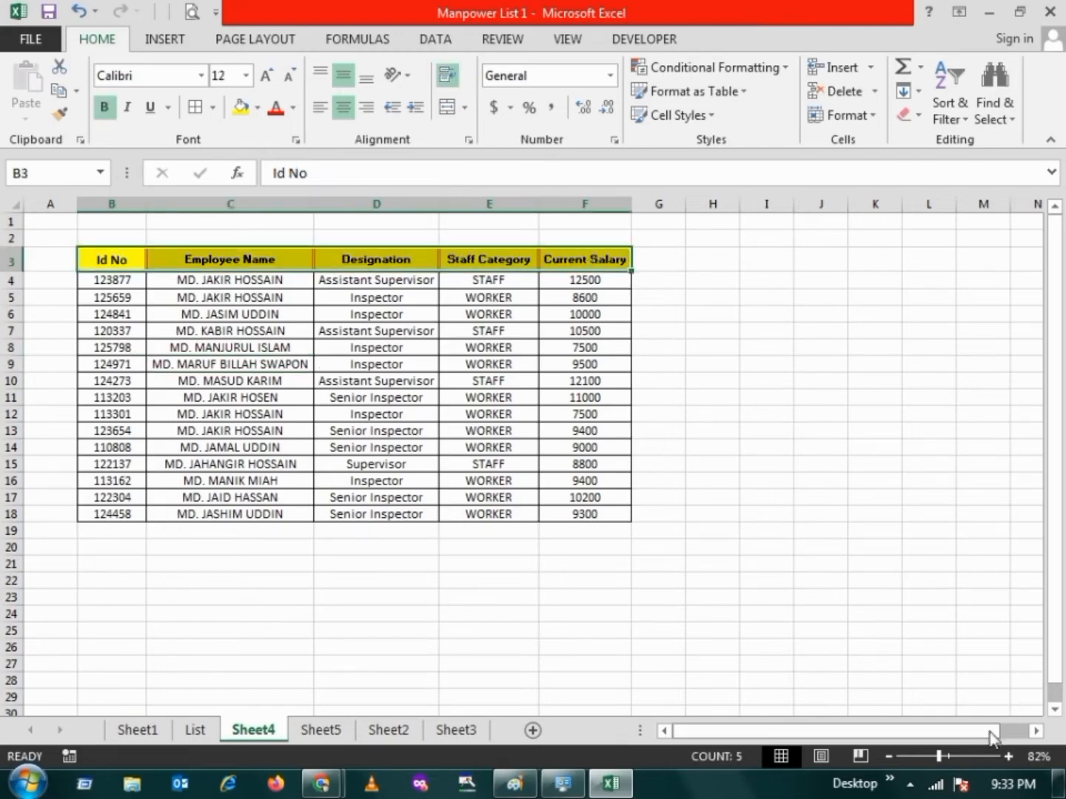
{"action": "left_click_drag", "start_coordinate": [938, 756], "coordinate": [925, 758]}
{"action": "left_click", "coordinate": [952, 755]}
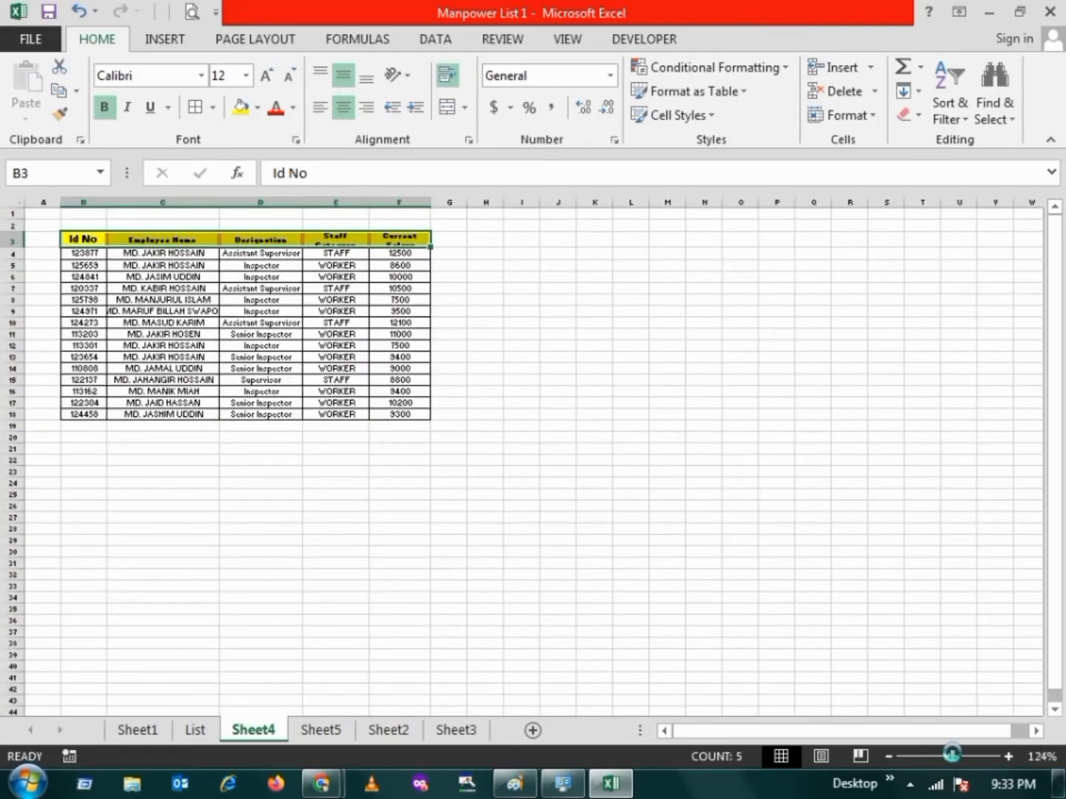
{"action": "left_click", "coordinate": [534, 404]}
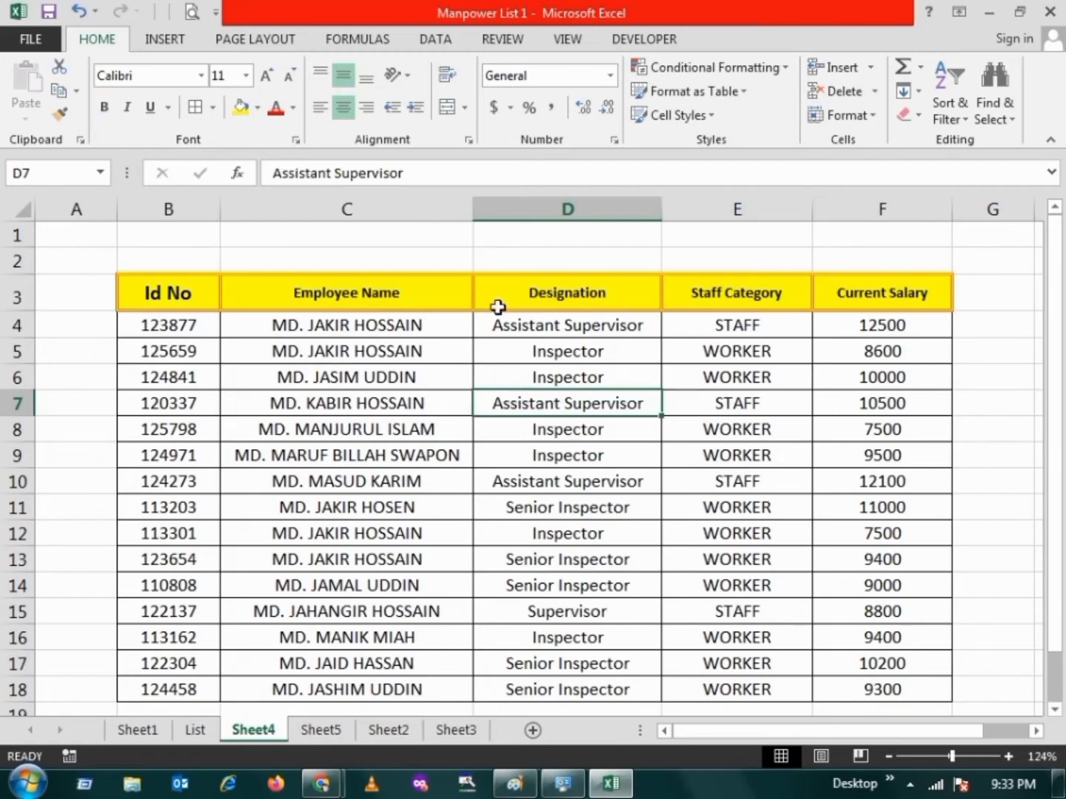
{"action": "left_click", "coordinate": [942, 756]}
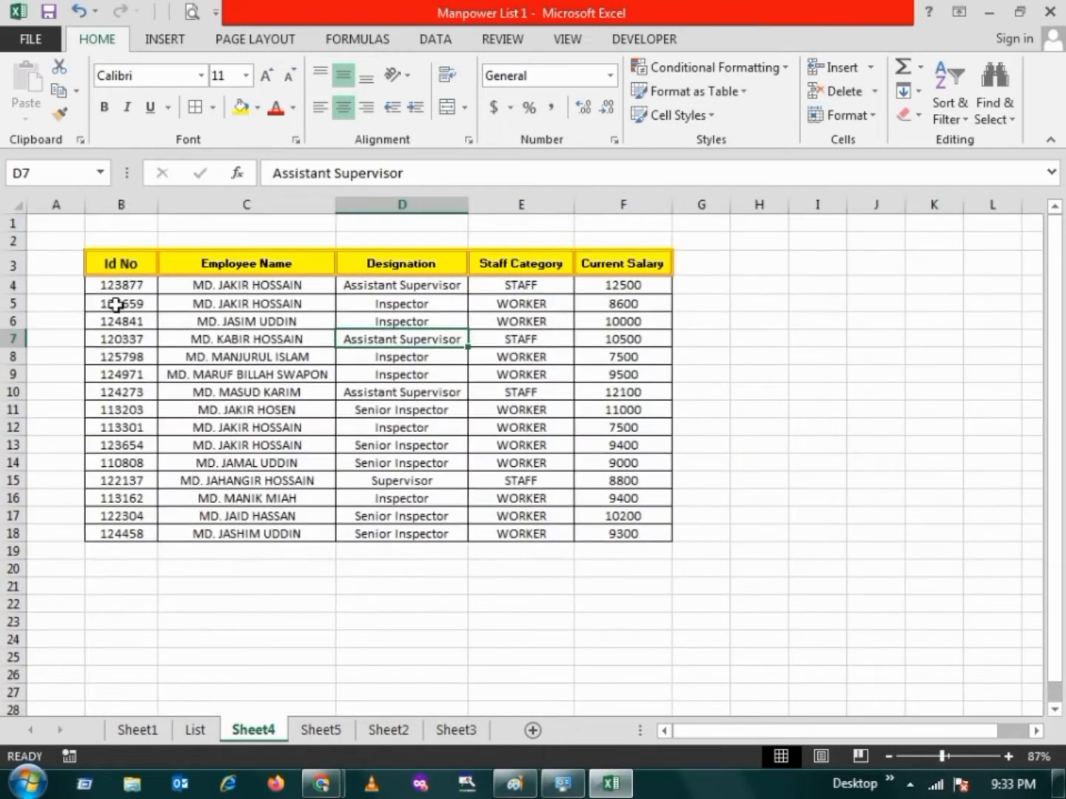
Set the border line for the employee rows B4:F18 to the dark red theme colour and the dotted style
{"action": "left_click", "coordinate": [116, 285]}
{"action": "left_click_drag", "start_coordinate": [114, 285], "coordinate": [601, 534]}
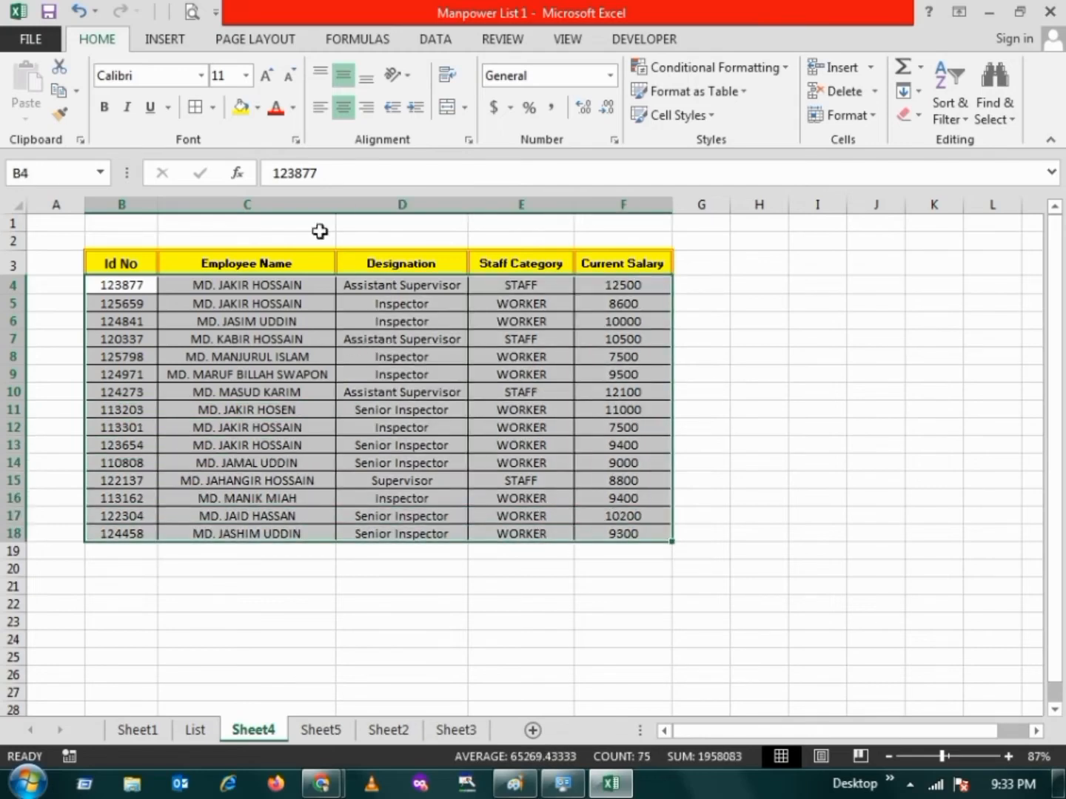
{"action": "left_click", "coordinate": [214, 108]}
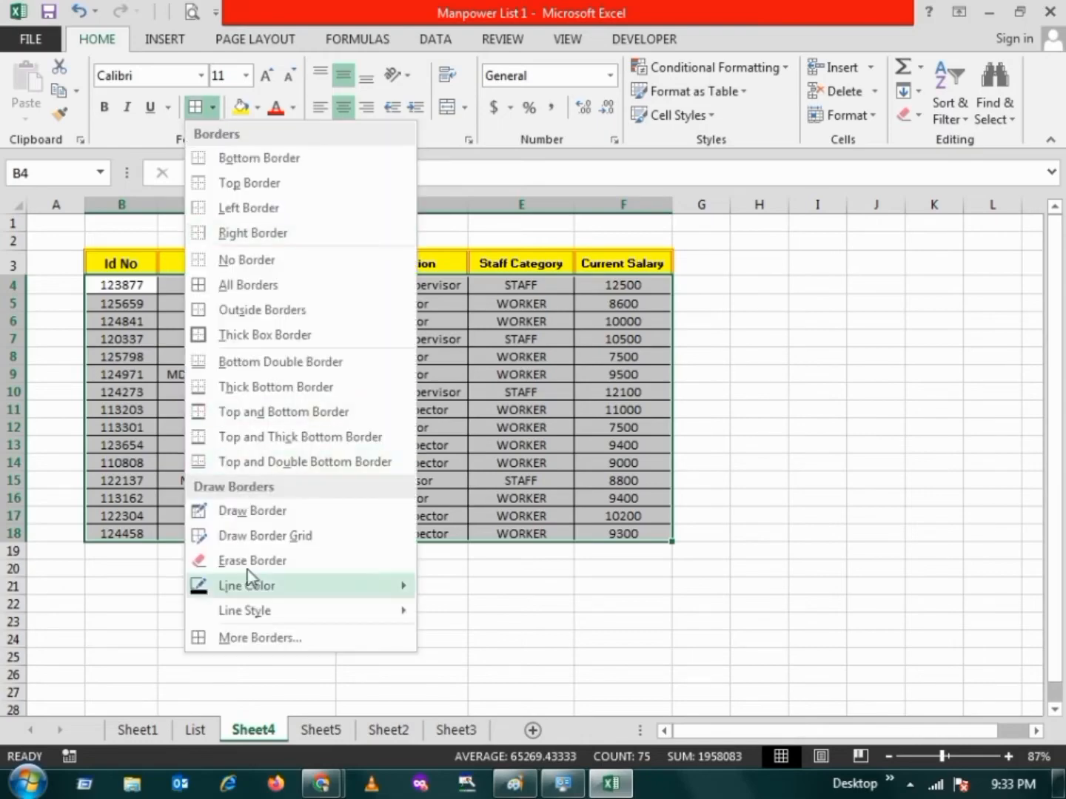
{"action": "left_click", "coordinate": [262, 635]}
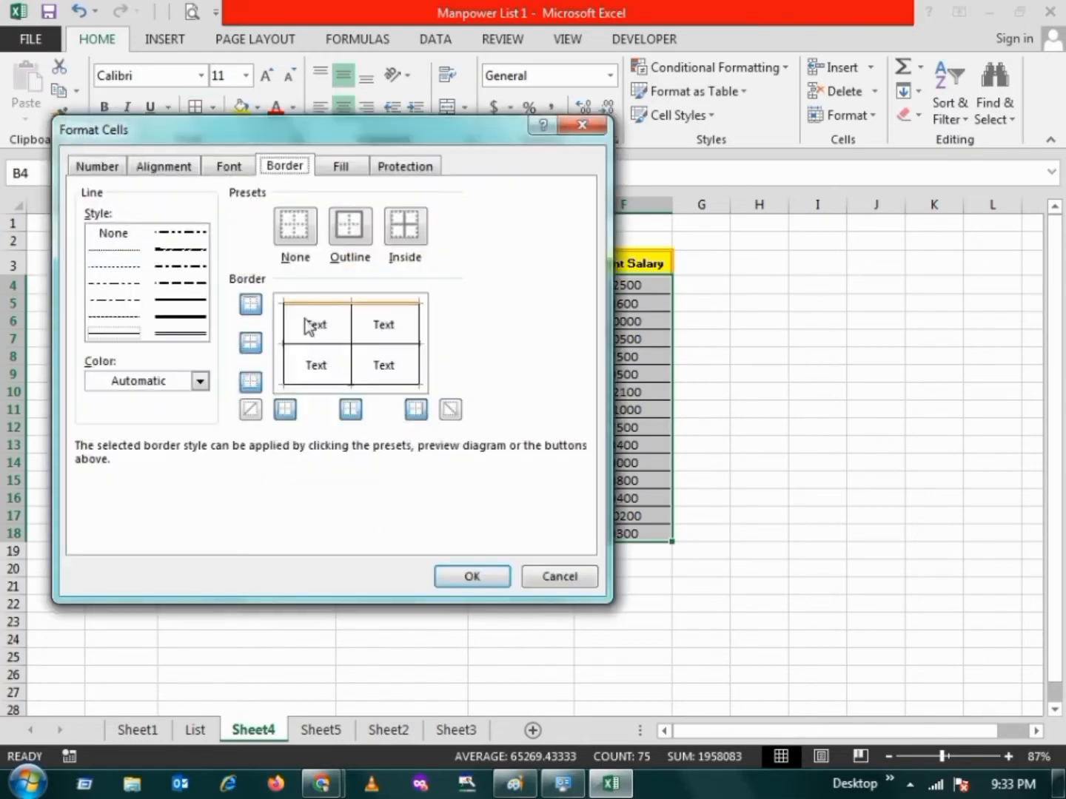
{"action": "left_click", "coordinate": [200, 380]}
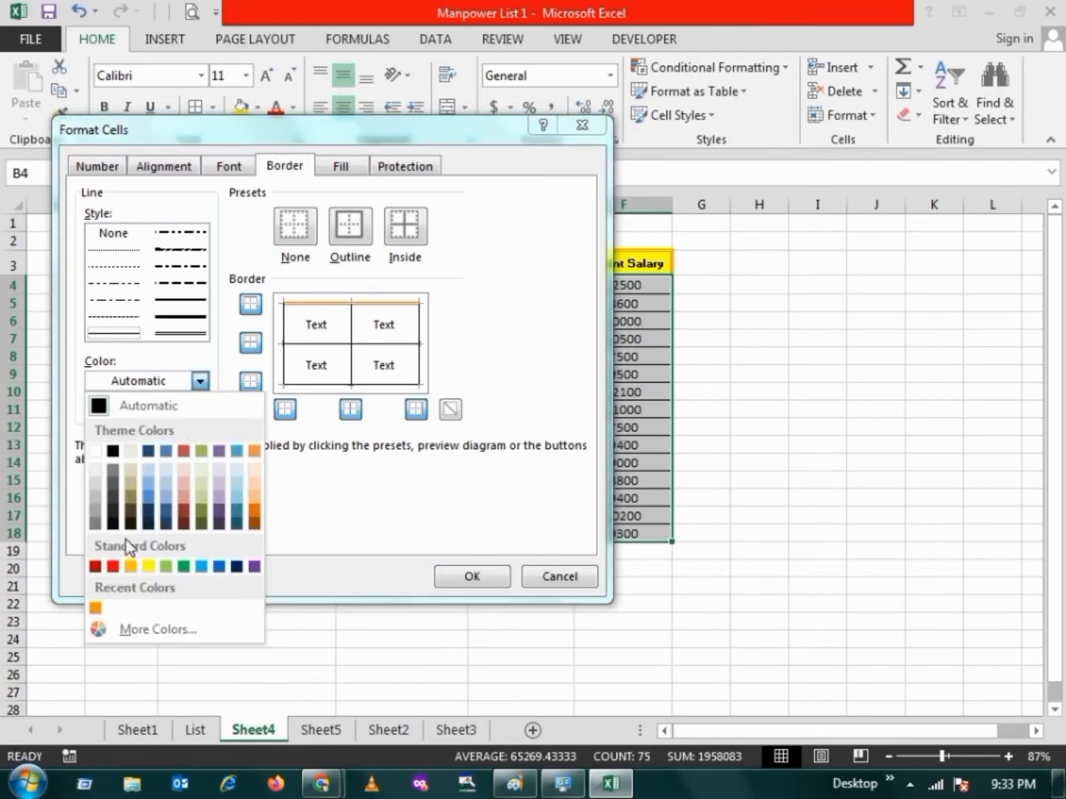
{"action": "left_click", "coordinate": [111, 634]}
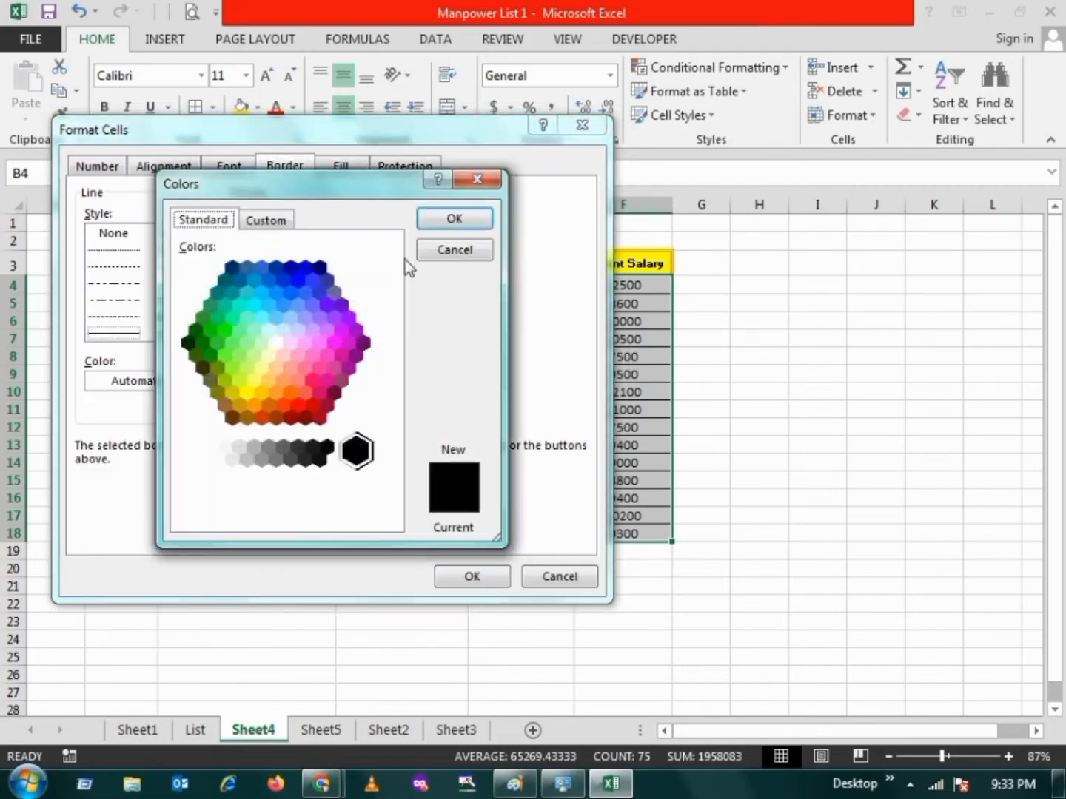
{"action": "left_click", "coordinate": [468, 180]}
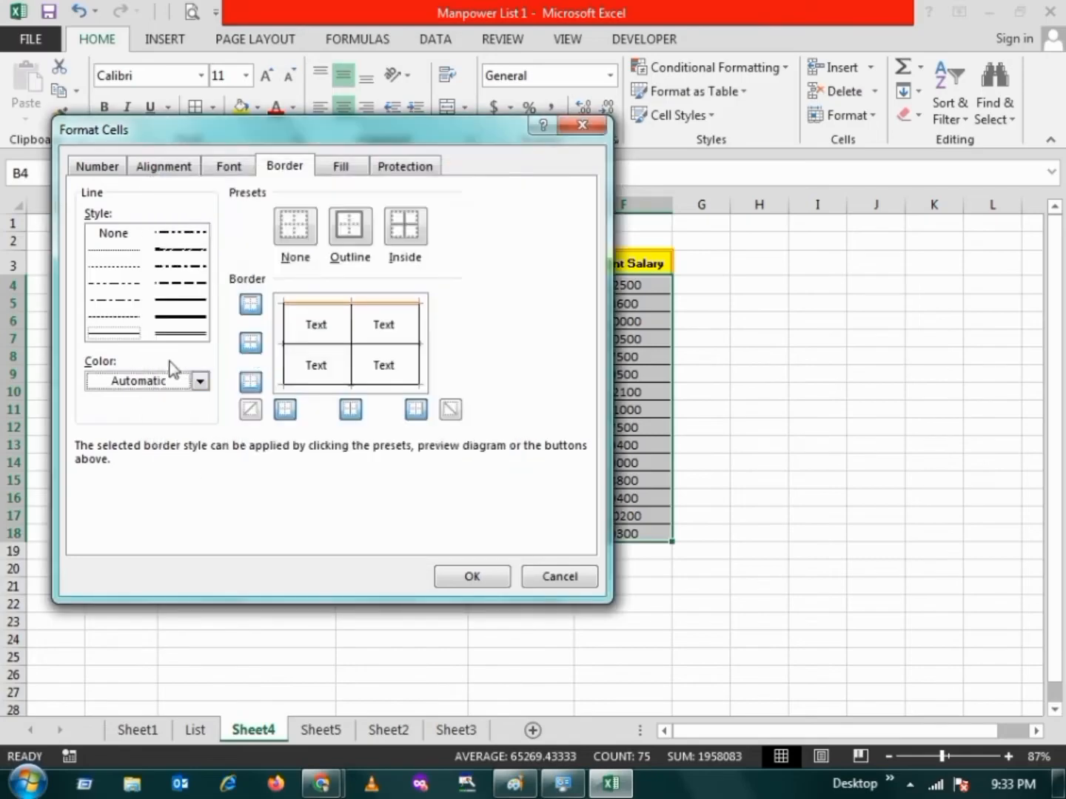
{"action": "left_click", "coordinate": [199, 382]}
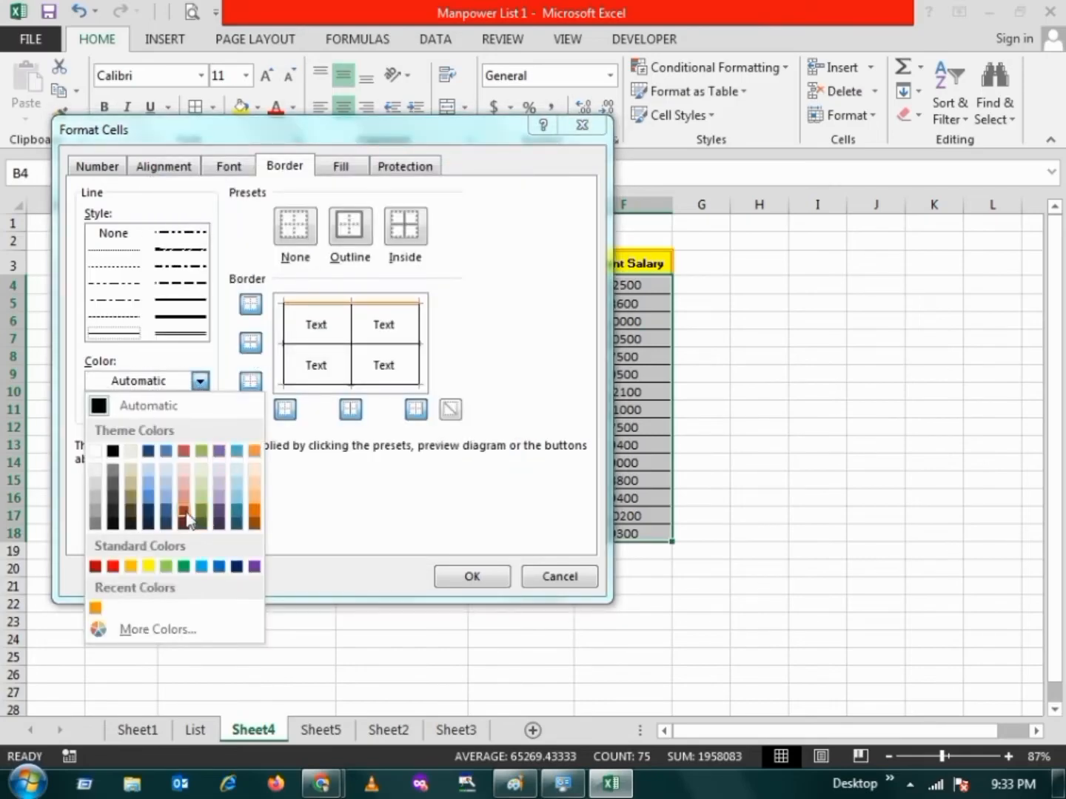
{"action": "left_click", "coordinate": [185, 514]}
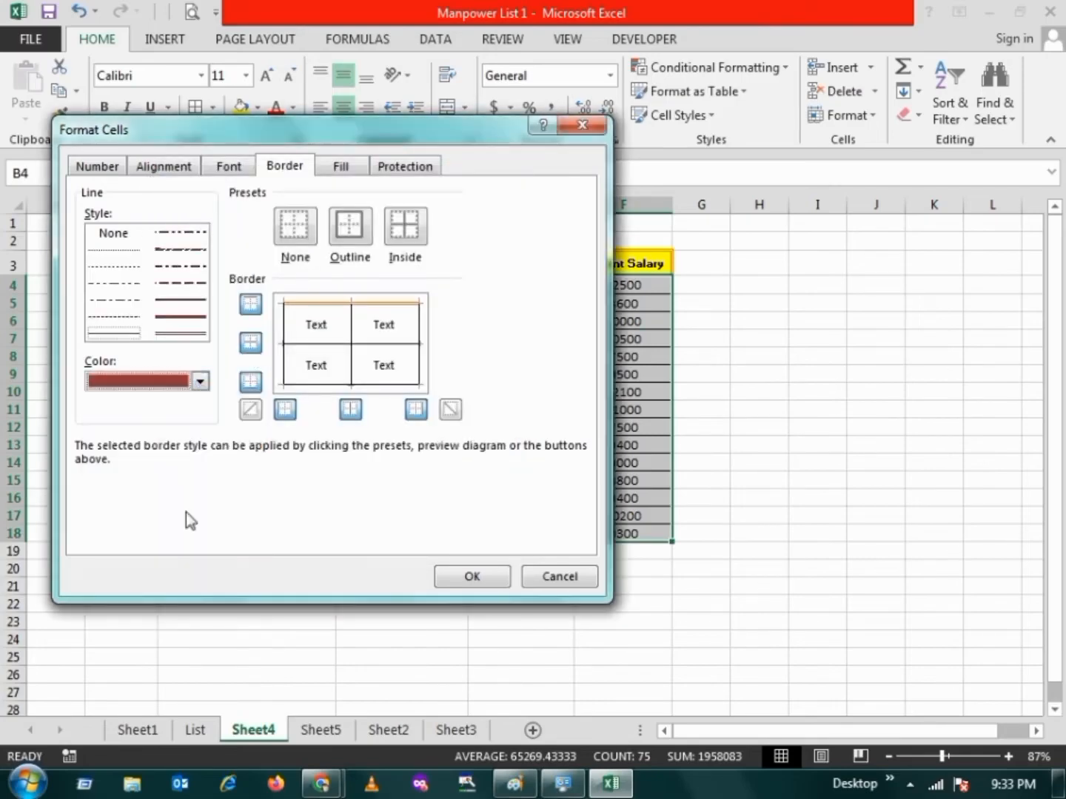
{"action": "left_click", "coordinate": [117, 251]}
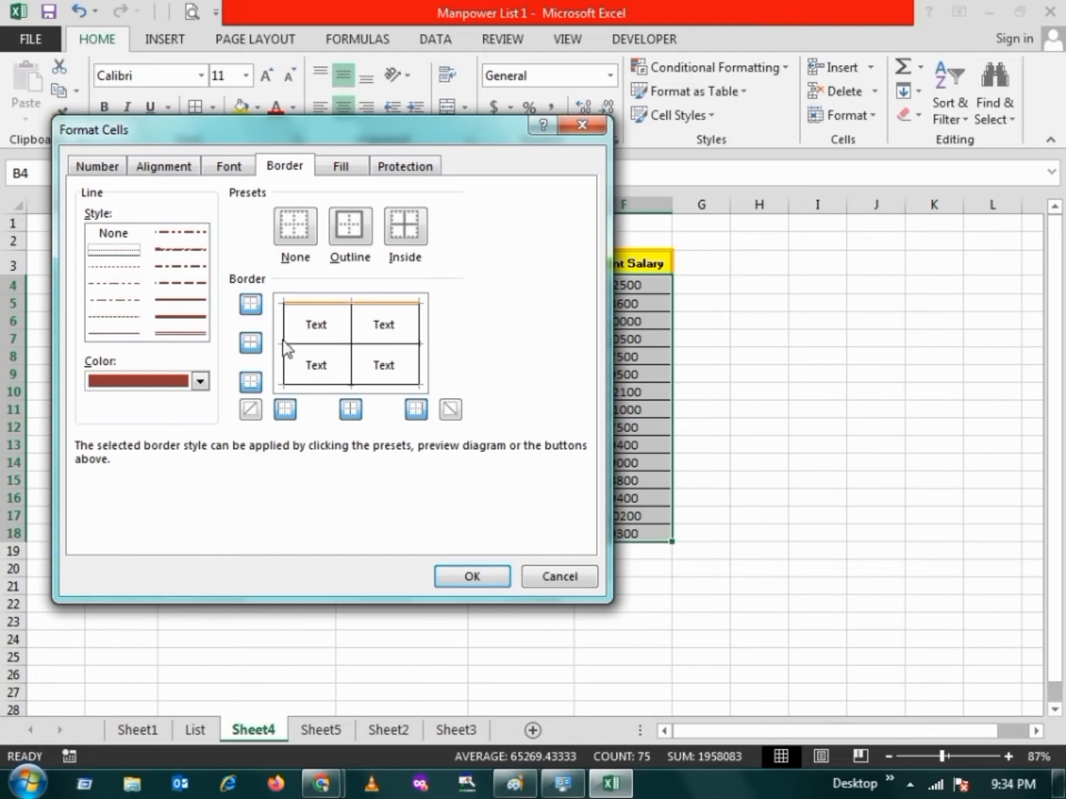
Apply the dark red dotted line to the bottom, left, right and inner horizontal borders of the employee rows B4:F18
{"action": "left_click", "coordinate": [350, 386]}
{"action": "left_click", "coordinate": [326, 344]}
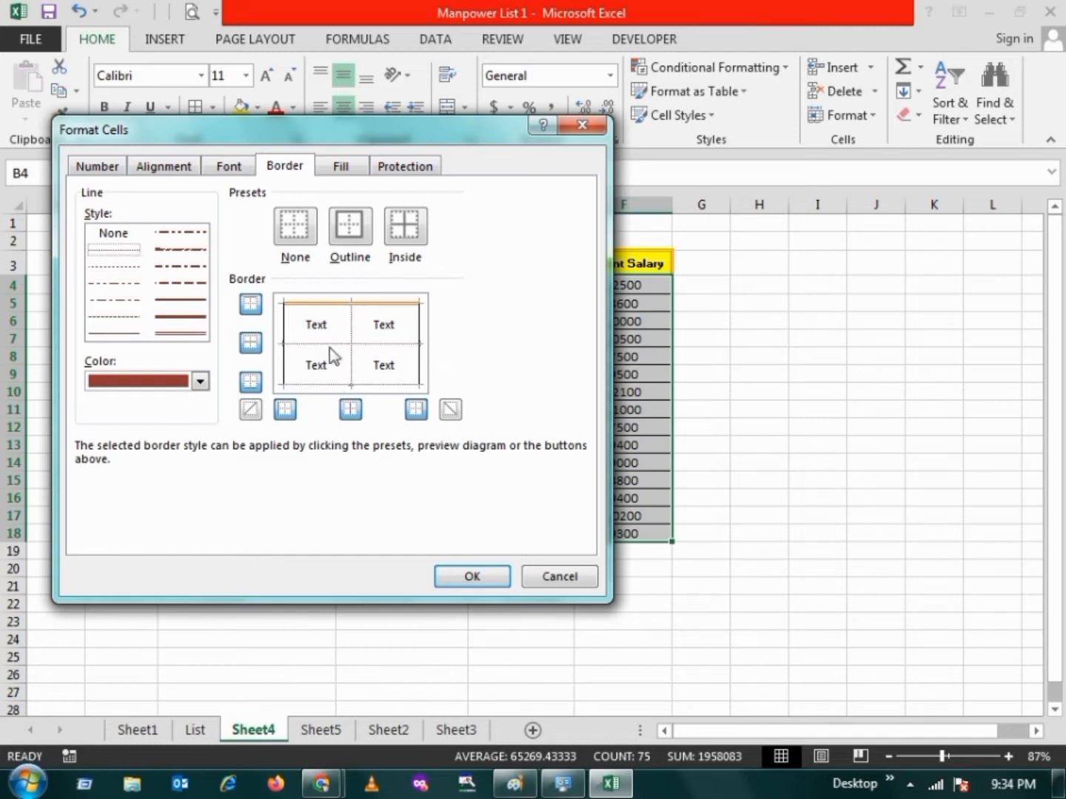
{"action": "left_click", "coordinate": [418, 366]}
{"action": "left_click", "coordinate": [285, 364]}
{"action": "left_click", "coordinate": [474, 576]}
Examine the dotted borders of the employee rows and the double borders of the header at a larger zoom
{"action": "left_click", "coordinate": [410, 580]}
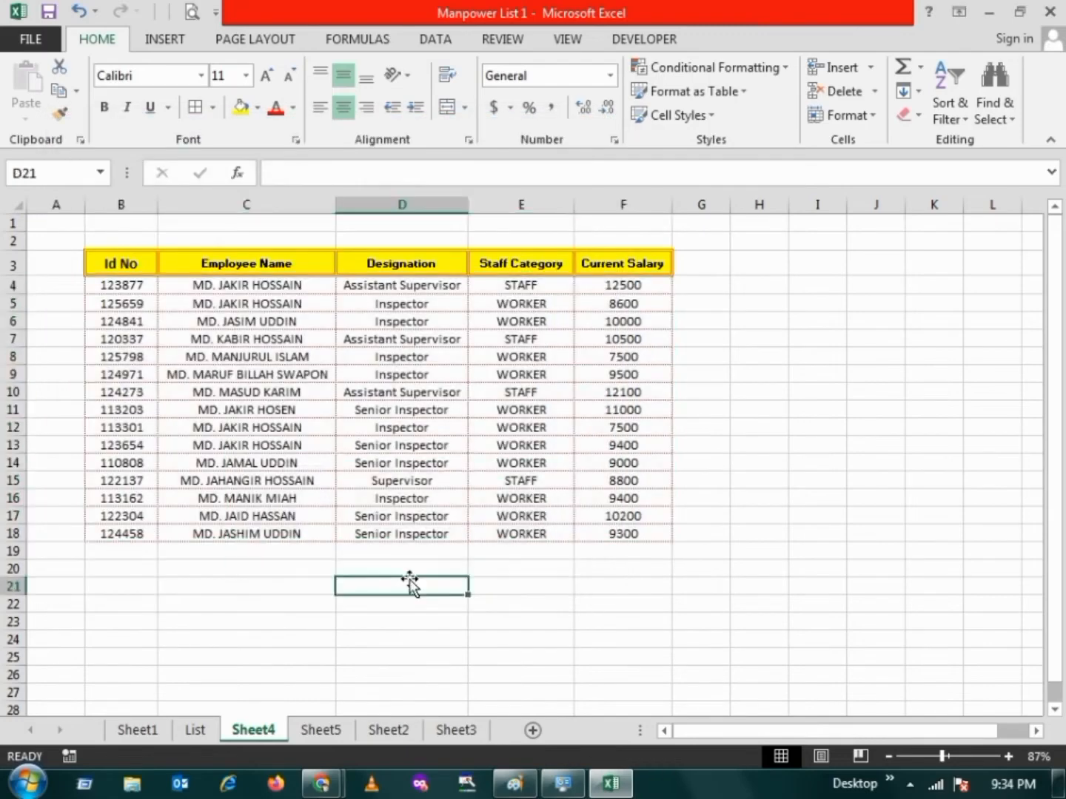
{"action": "left_click_drag", "start_coordinate": [121, 285], "coordinate": [613, 531]}
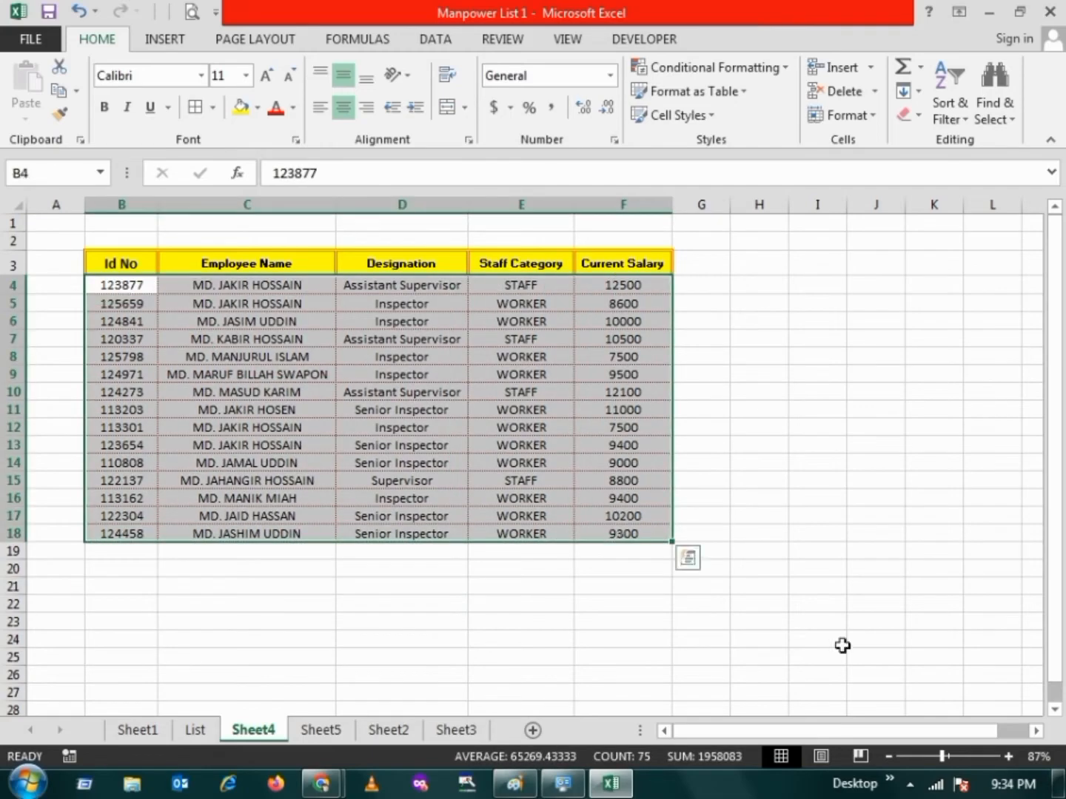
{"action": "left_click", "coordinate": [959, 757]}
{"action": "left_click", "coordinate": [392, 523]}
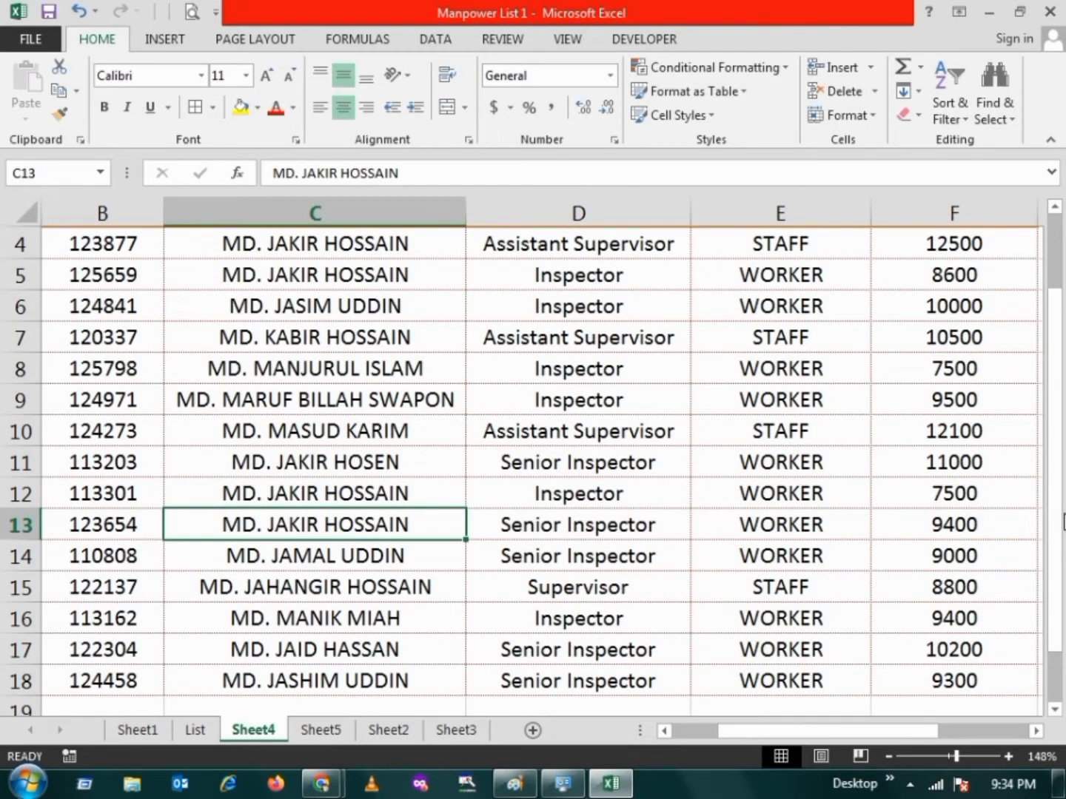
{"action": "left_click_drag", "start_coordinate": [1063, 523], "coordinate": [1011, 392]}
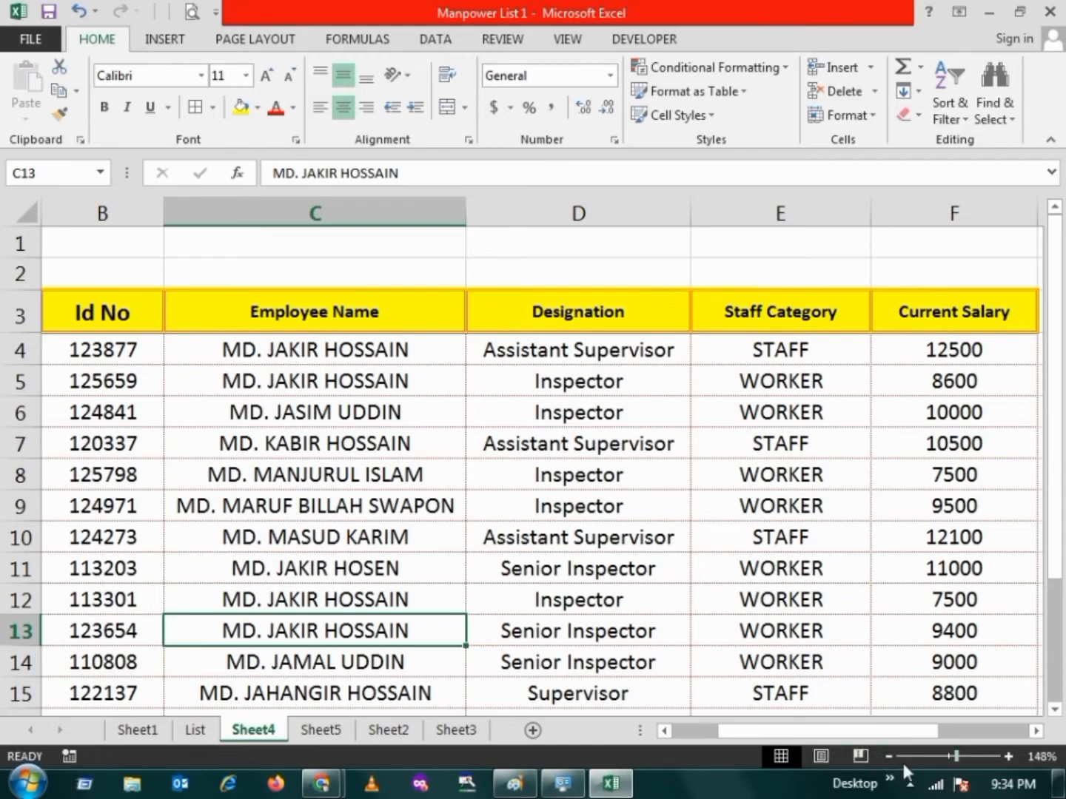
{"action": "left_click", "coordinate": [936, 756]}
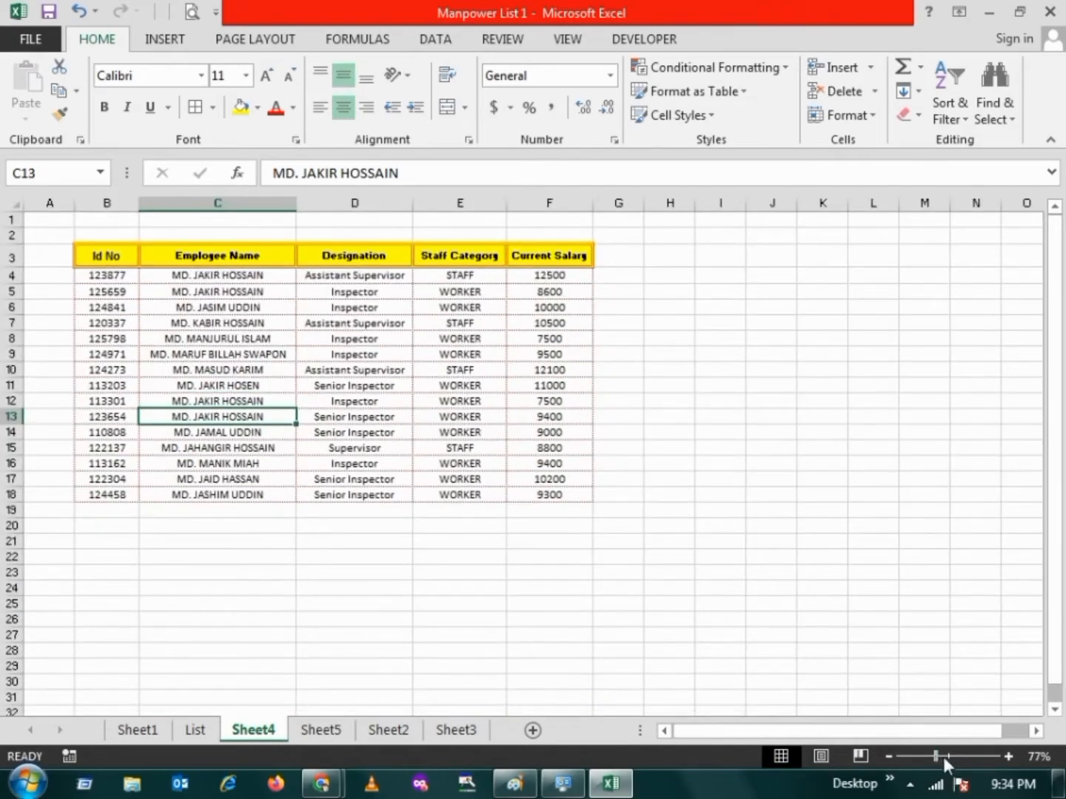
{"action": "left_click", "coordinate": [944, 757]}
{"action": "left_click", "coordinate": [174, 407]}
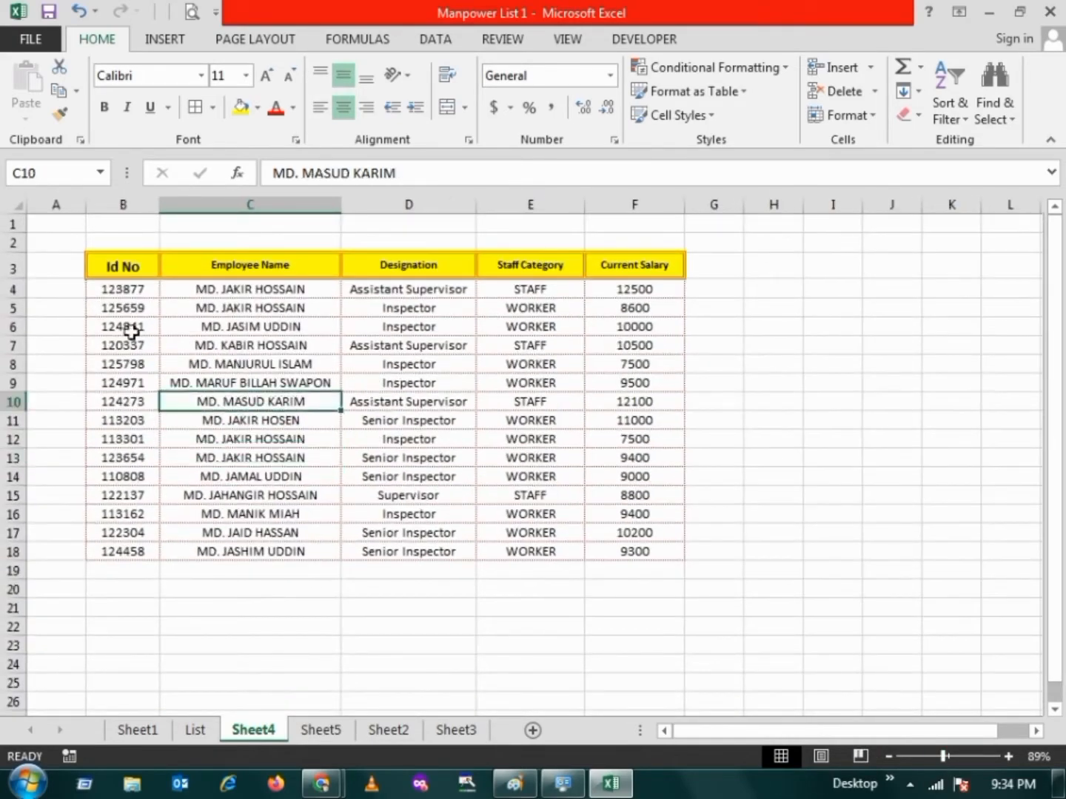
Set the border line for the employee rows B4:F18 to the slanted dash-dot style
{"action": "left_click_drag", "start_coordinate": [117, 295], "coordinate": [659, 566]}
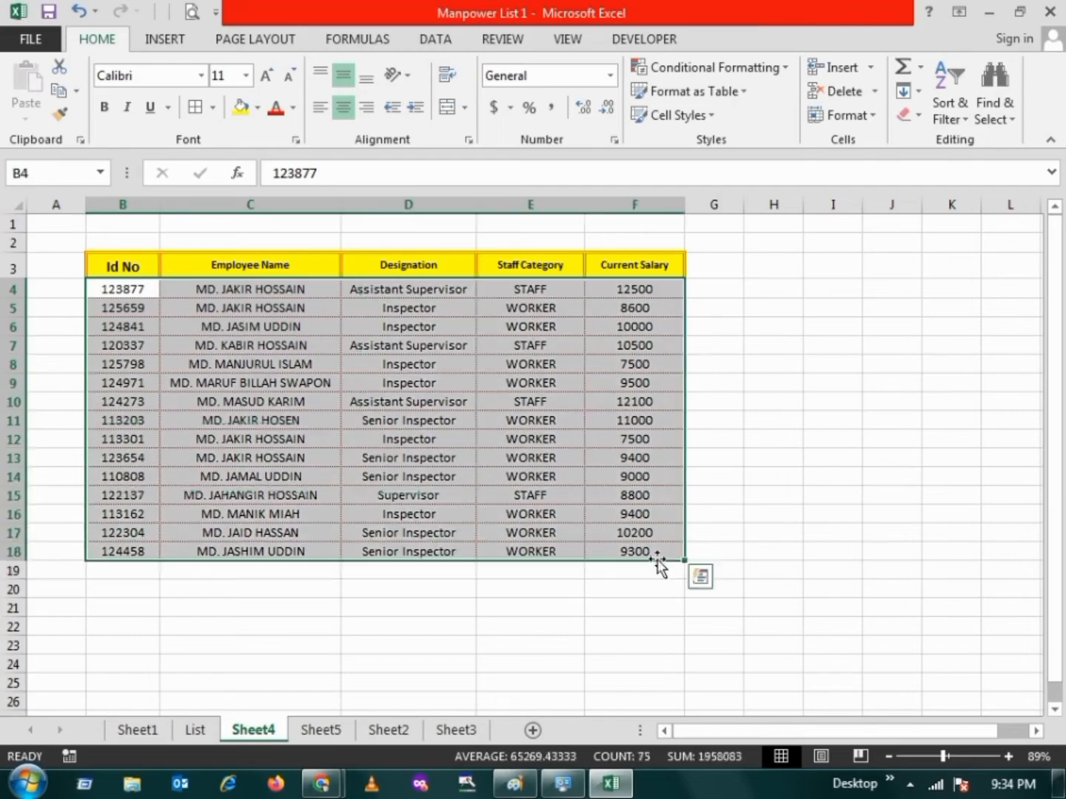
{"action": "left_click", "coordinate": [213, 108]}
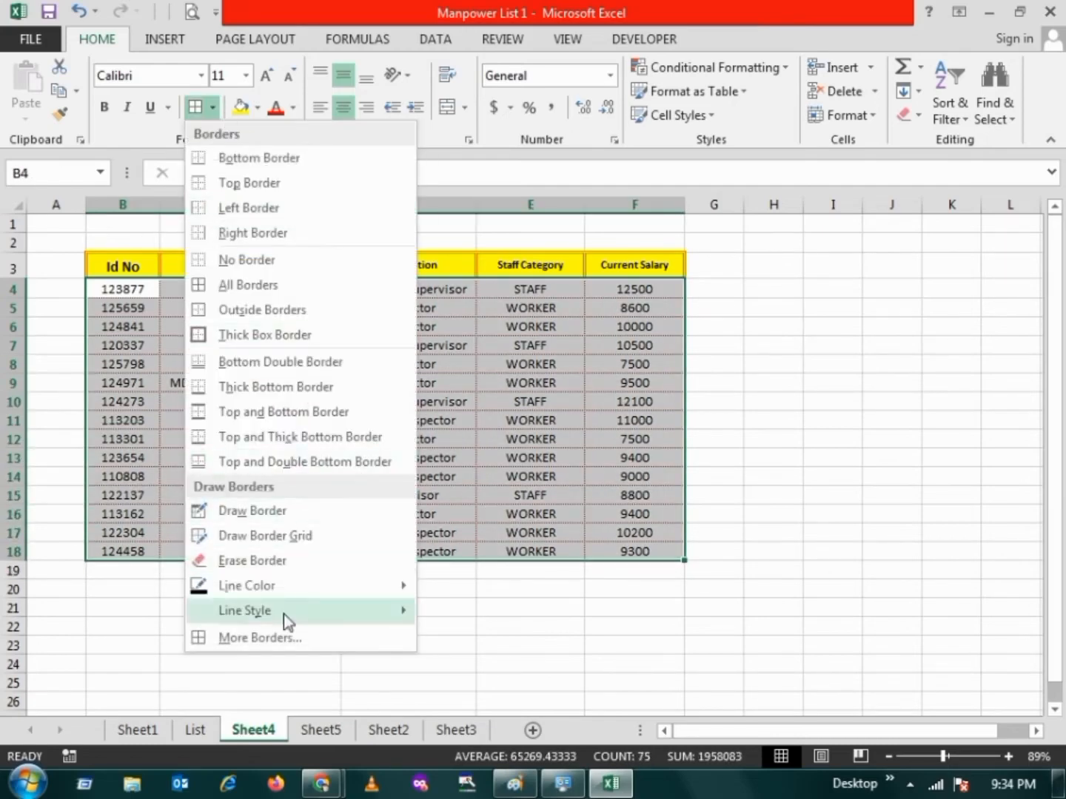
{"action": "left_click", "coordinate": [311, 636]}
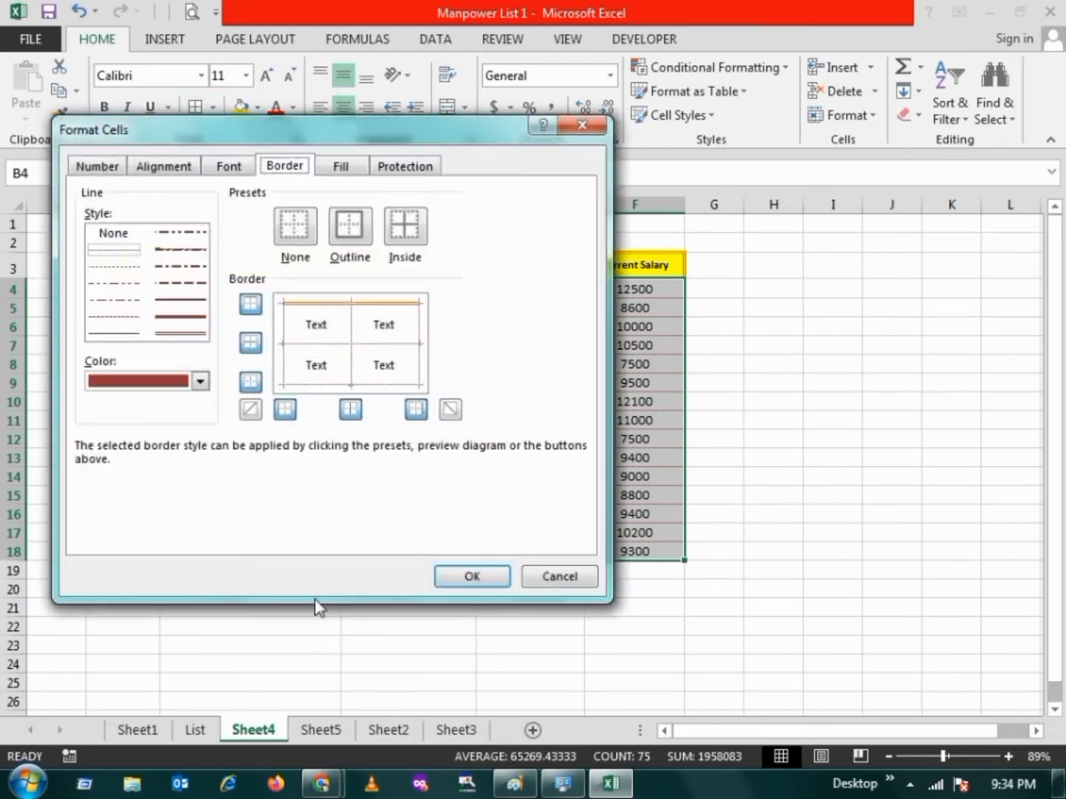
{"action": "left_click", "coordinate": [188, 282]}
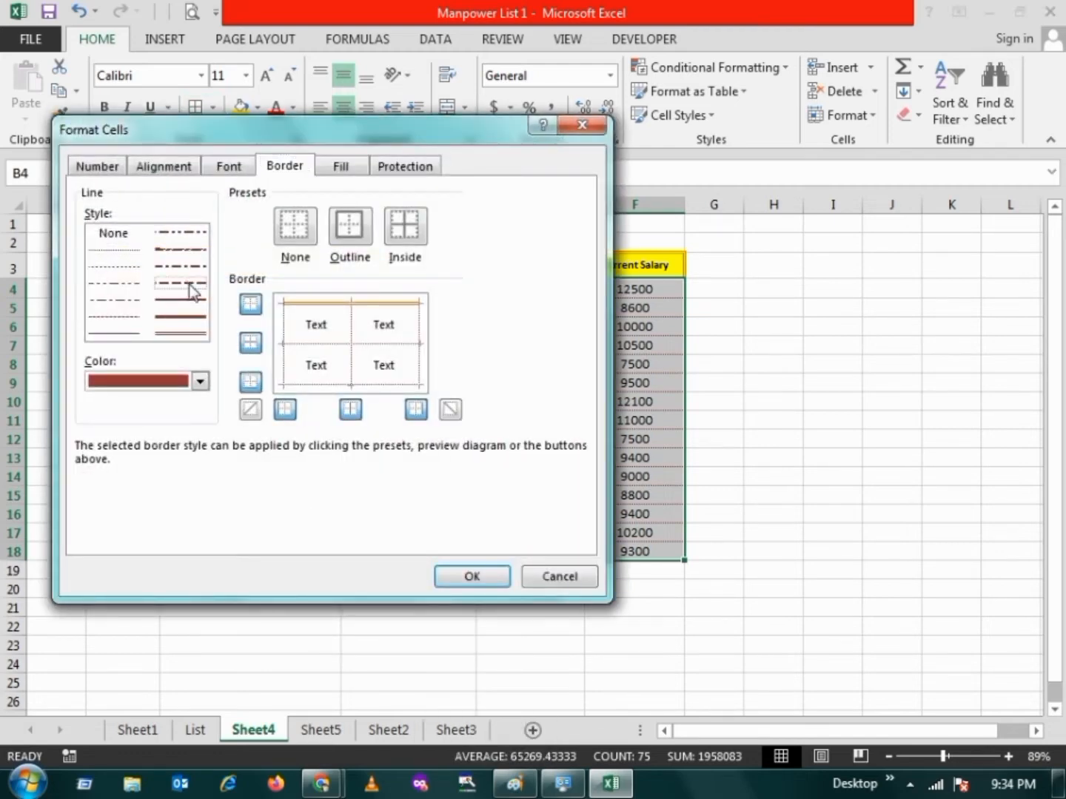
{"action": "left_click", "coordinate": [190, 301]}
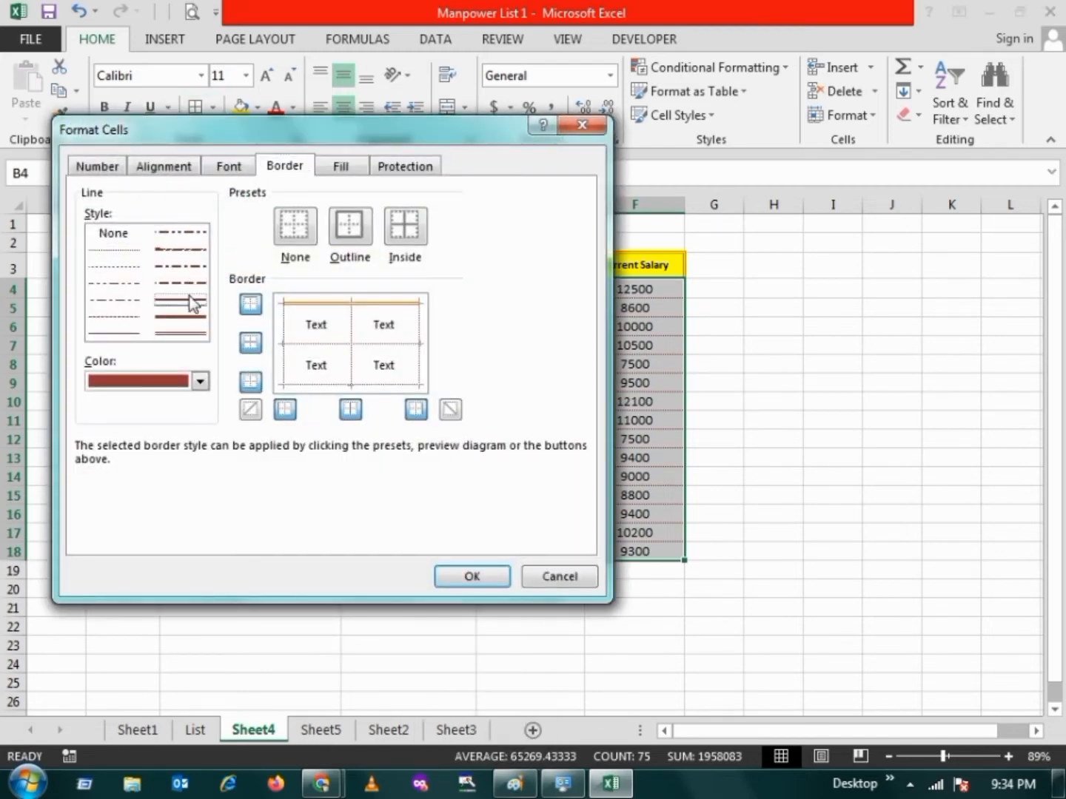
{"action": "left_click", "coordinate": [178, 251]}
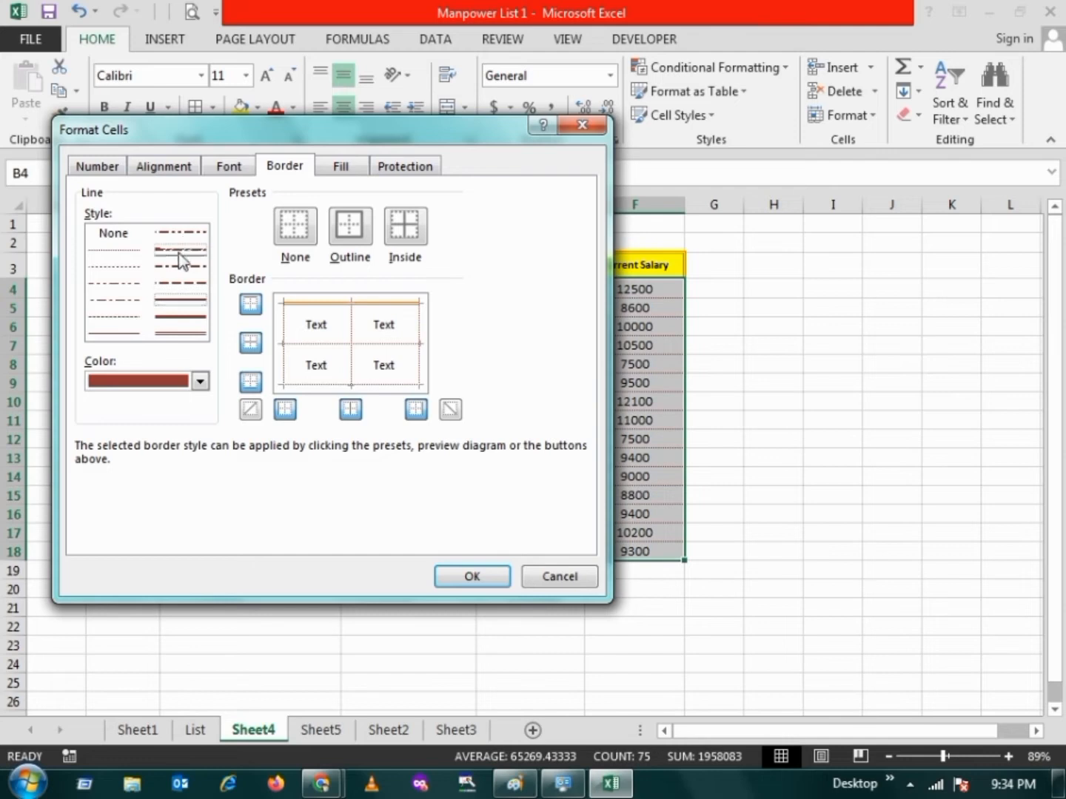
Apply the slanted dash-dot line to the left, right, bottom and all inner borders of the employee rows B4:F18
{"action": "left_click", "coordinate": [337, 344]}
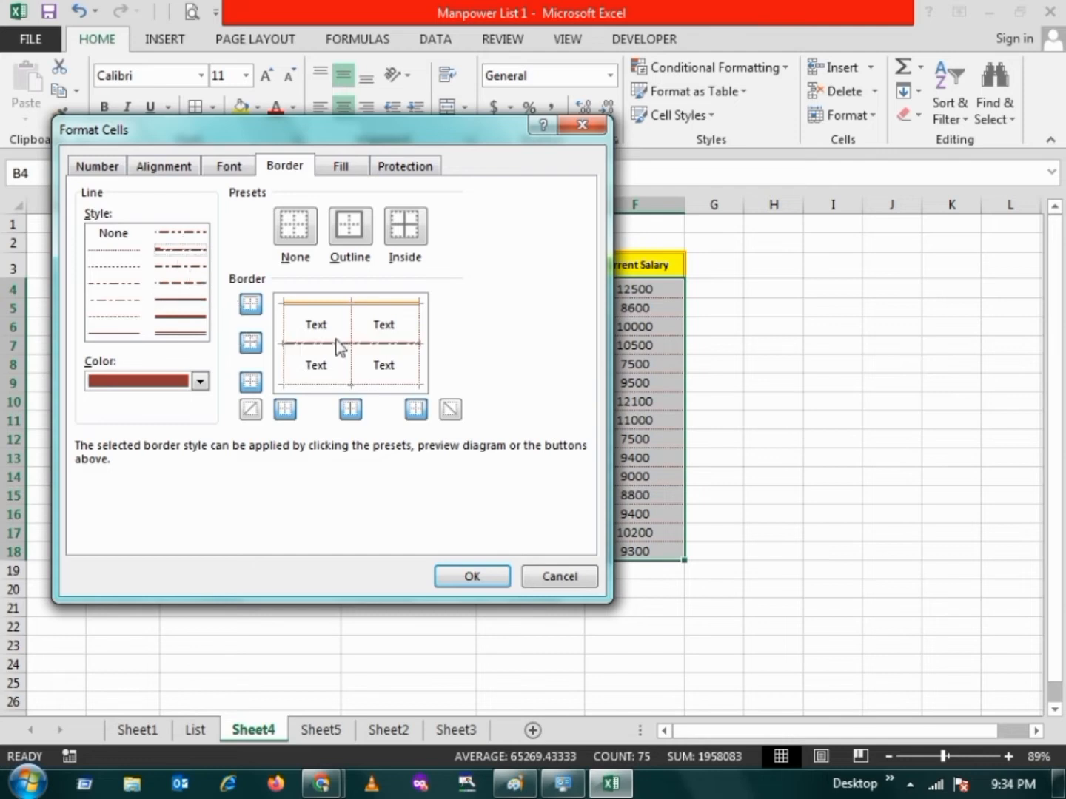
{"action": "left_click", "coordinate": [422, 358]}
{"action": "left_click", "coordinate": [365, 383]}
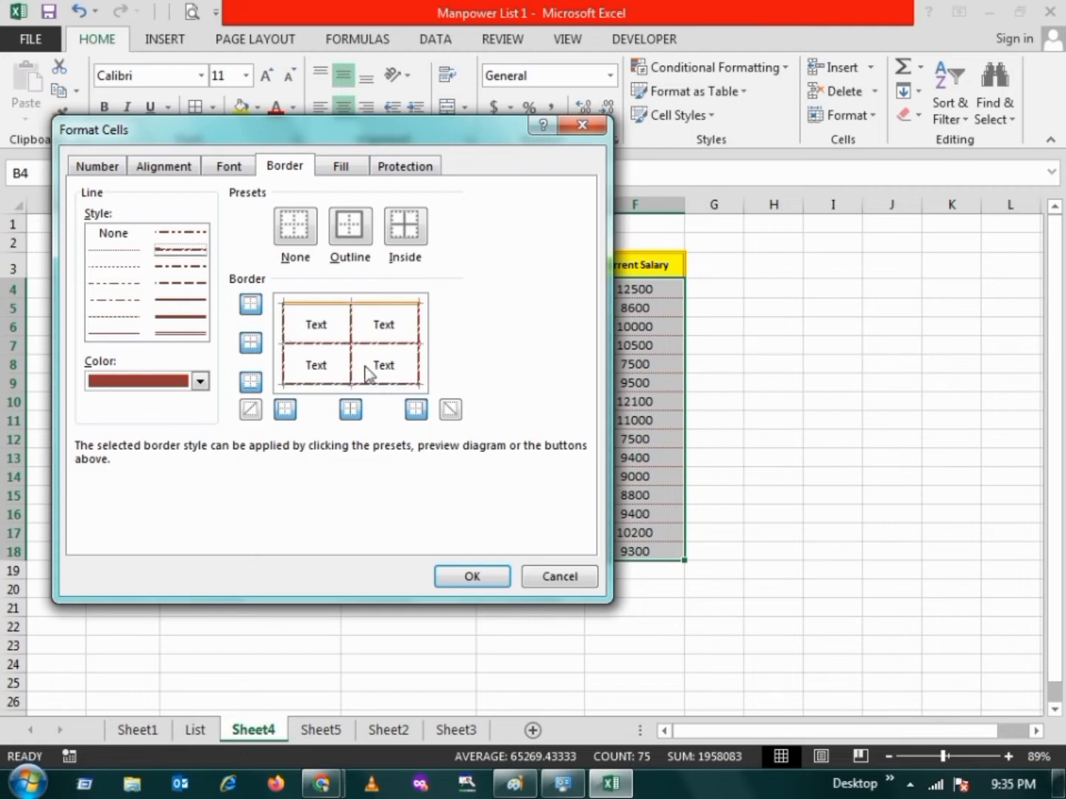
{"action": "left_click", "coordinate": [462, 580]}
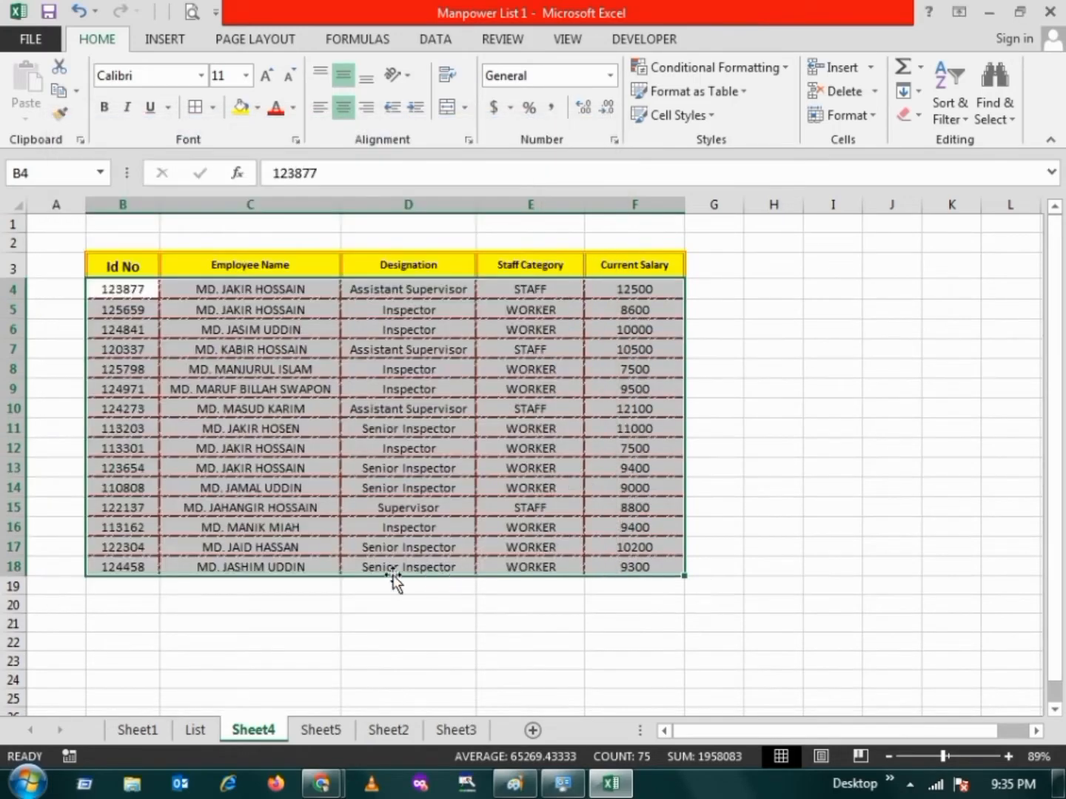
Examine the slanted dash-dot borders of the employee rows at a larger zoom
{"action": "left_click", "coordinate": [380, 610]}
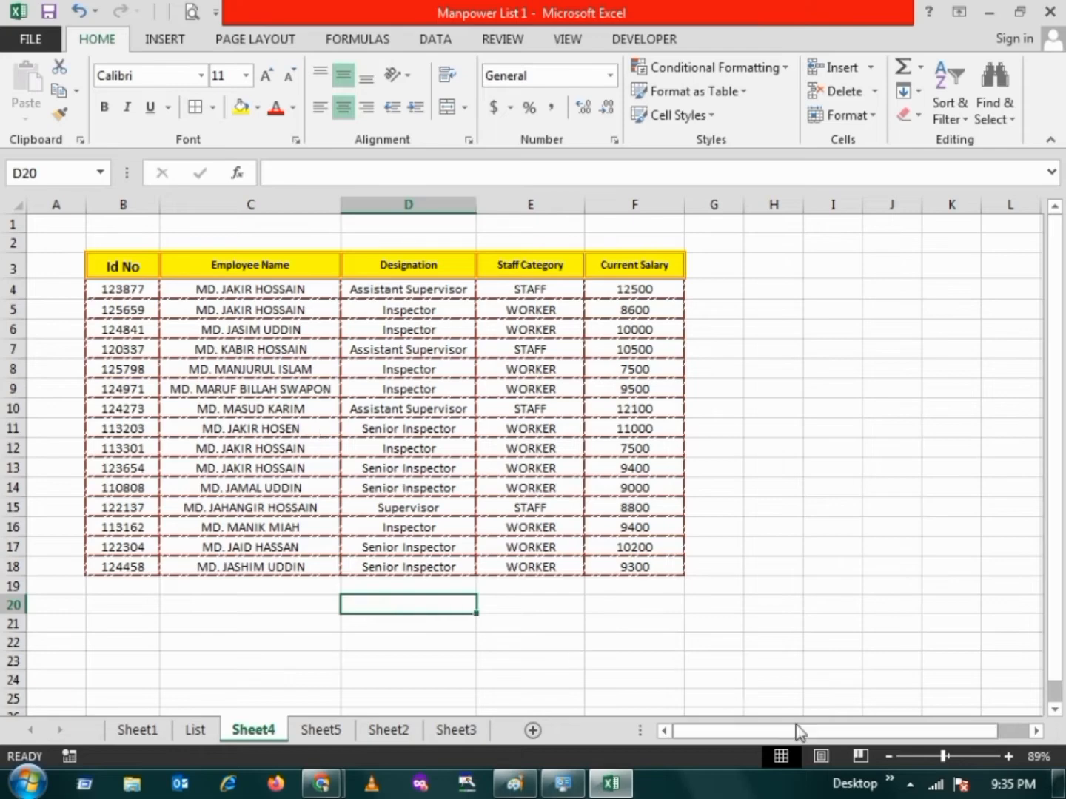
{"action": "left_click", "coordinate": [951, 755]}
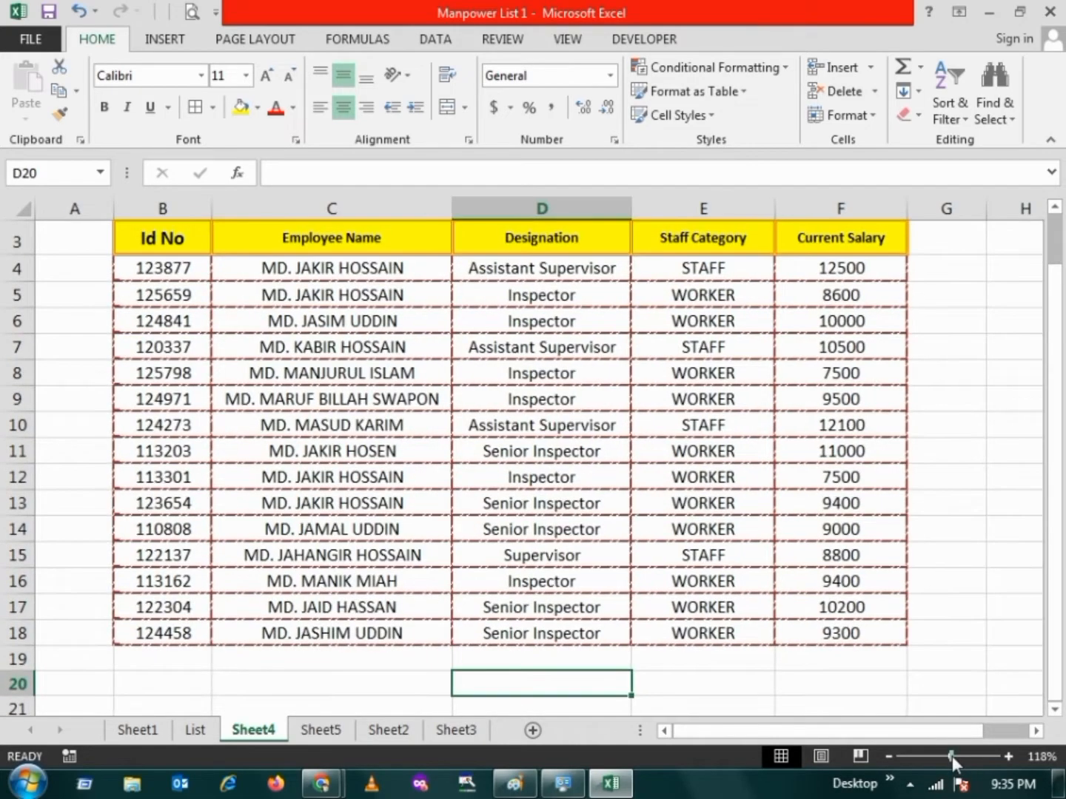
{"action": "left_click", "coordinate": [448, 479]}
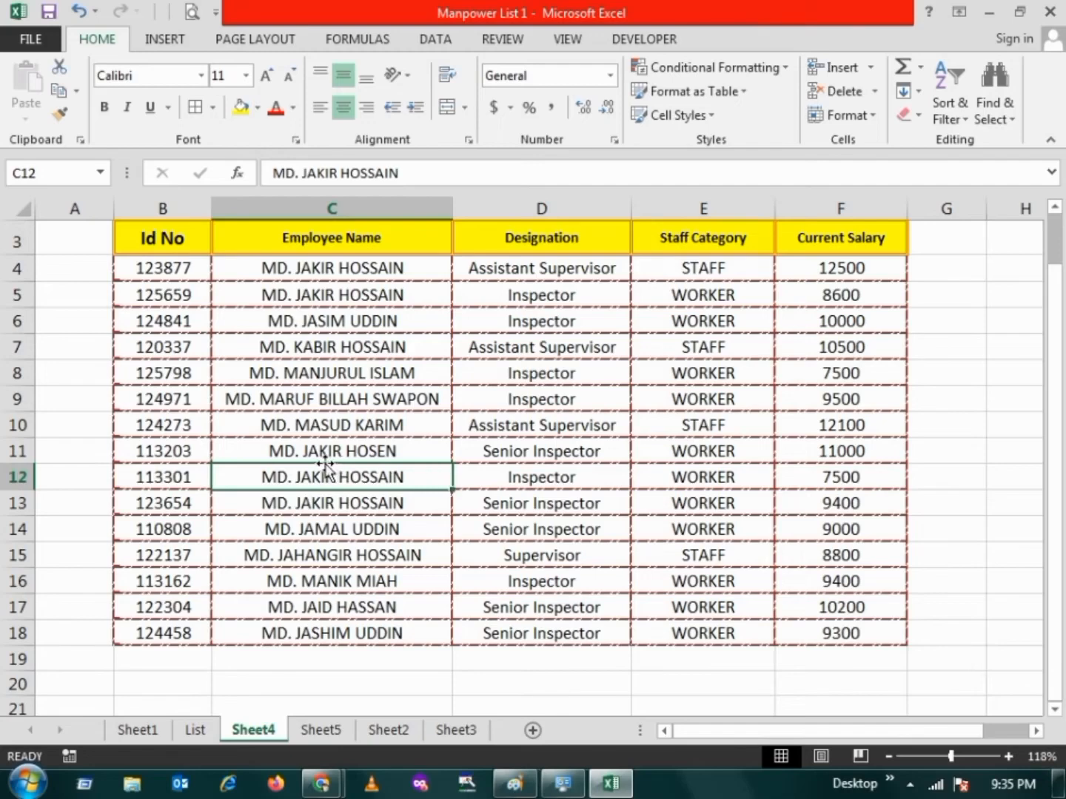
{"action": "left_click", "coordinate": [194, 337]}
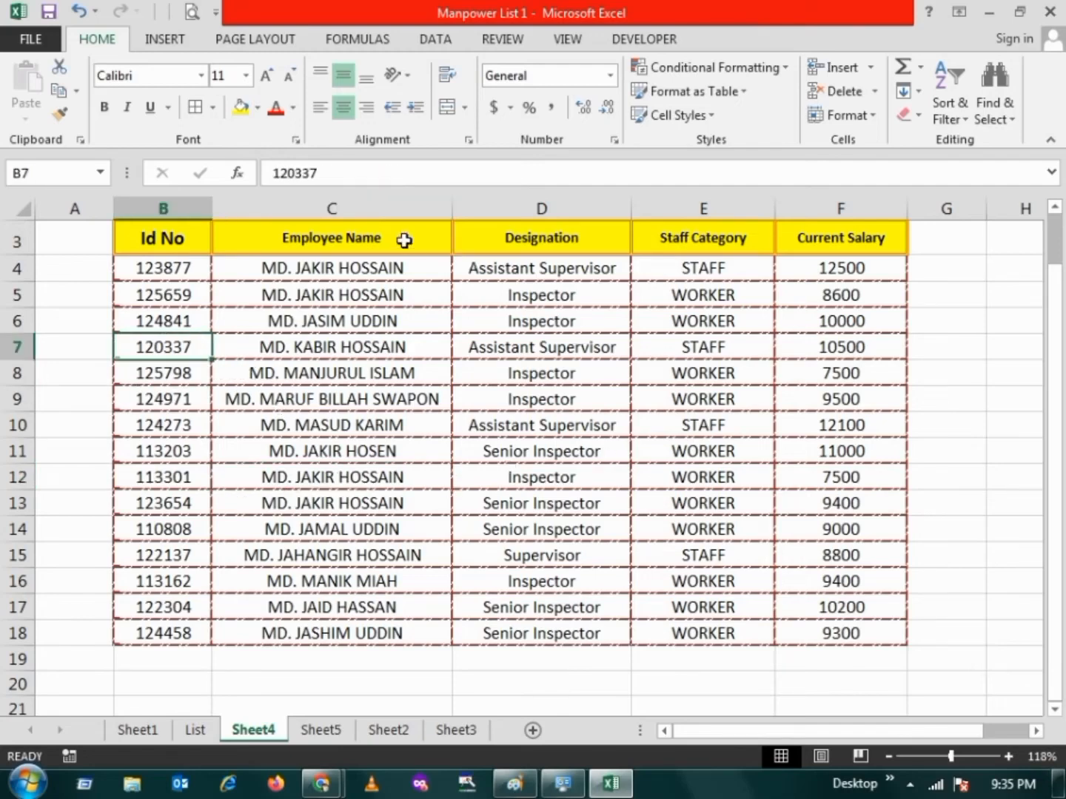
Look through the thick solid line styles for the borders of header cell C3 without applying one to any edge
{"action": "left_click", "coordinate": [405, 240]}
{"action": "left_click", "coordinate": [214, 110]}
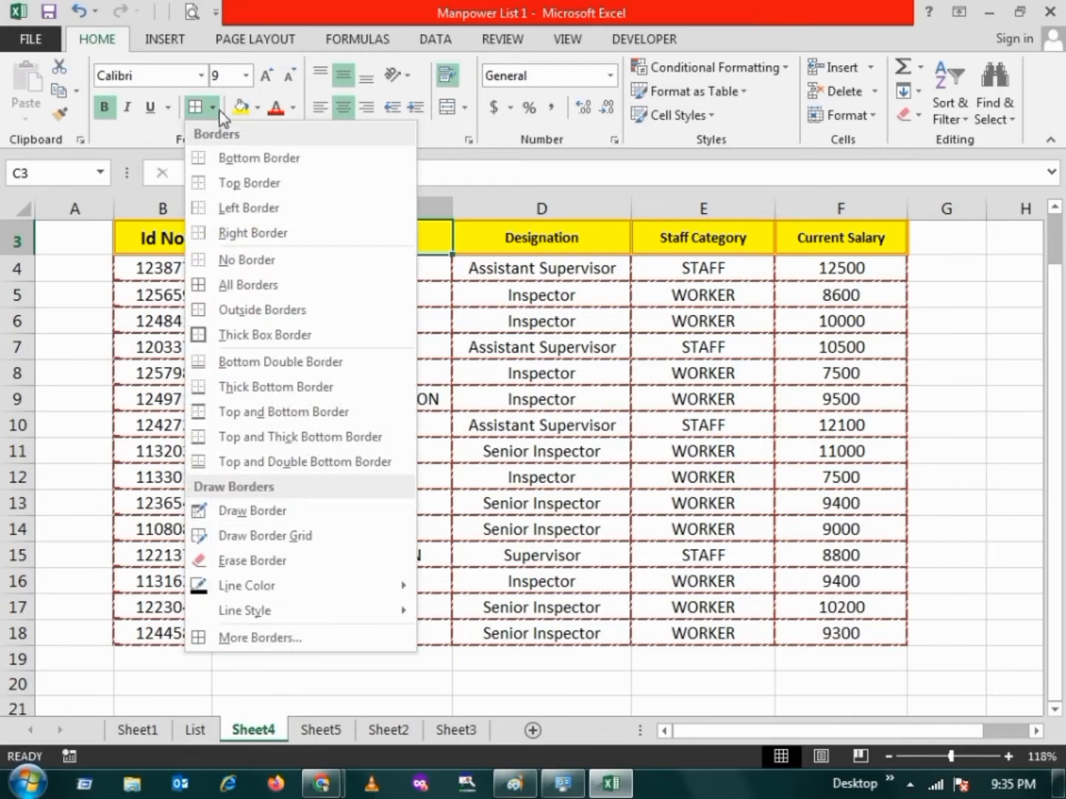
{"action": "left_click", "coordinate": [260, 638]}
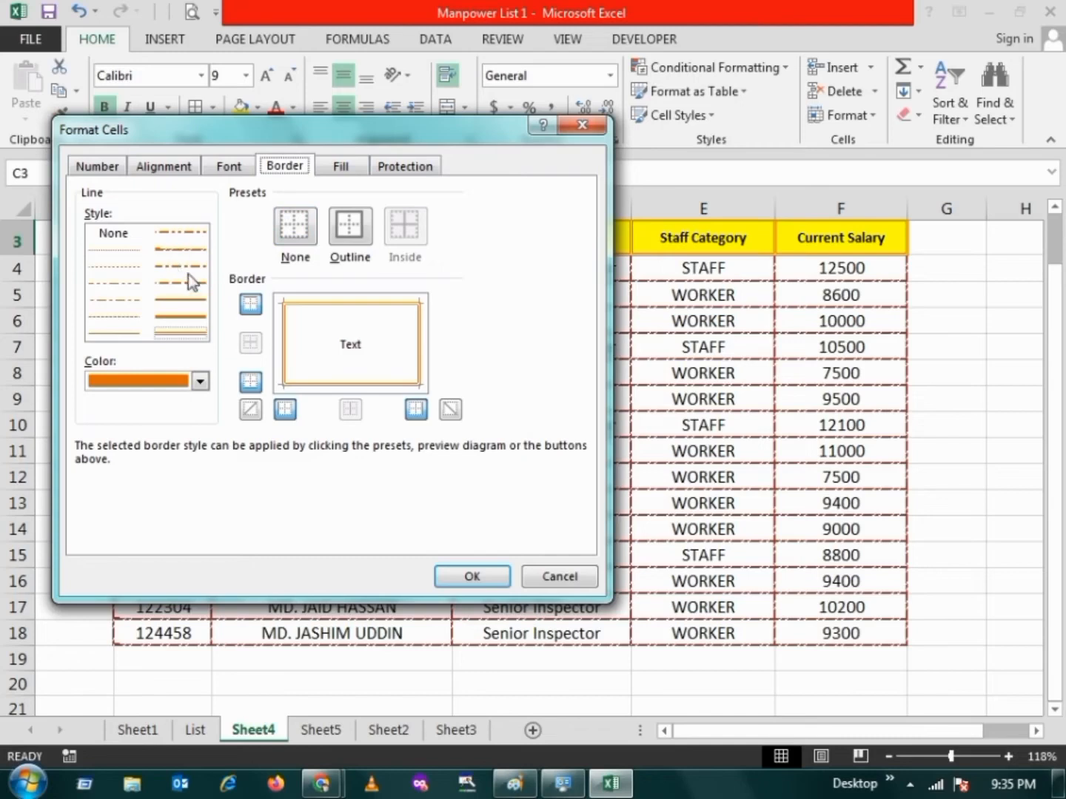
{"action": "left_click", "coordinate": [177, 304]}
{"action": "left_click", "coordinate": [180, 317]}
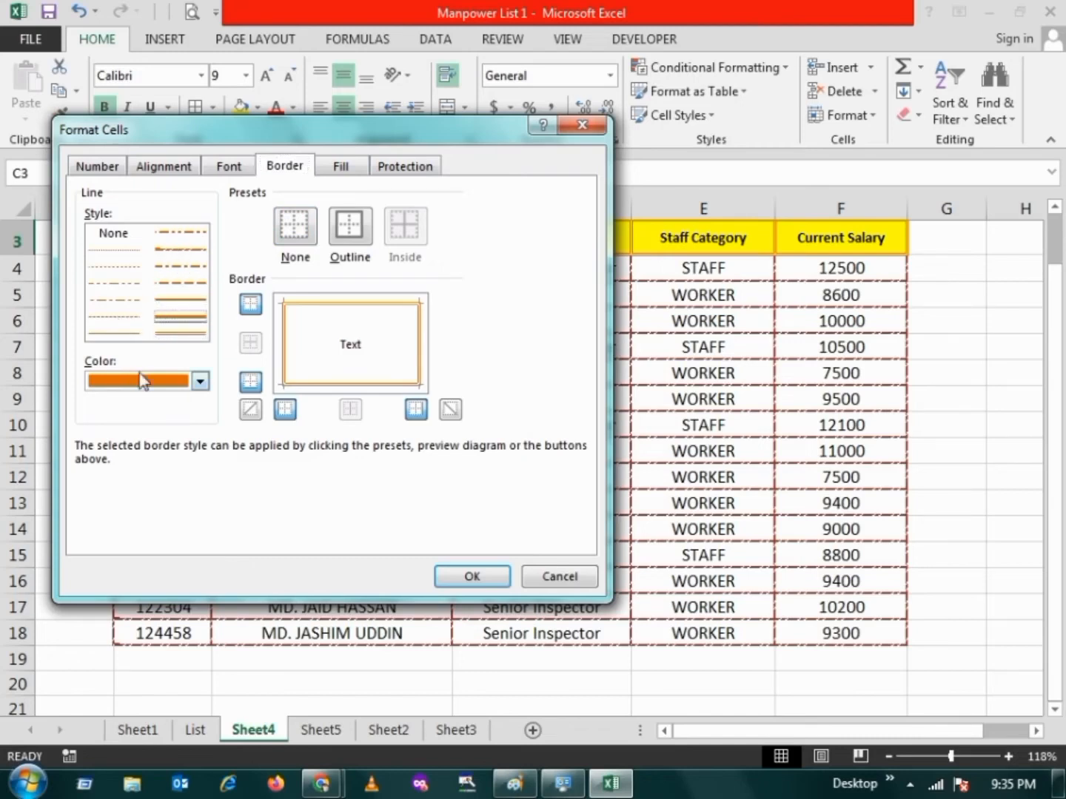
{"action": "left_click", "coordinate": [471, 576]}
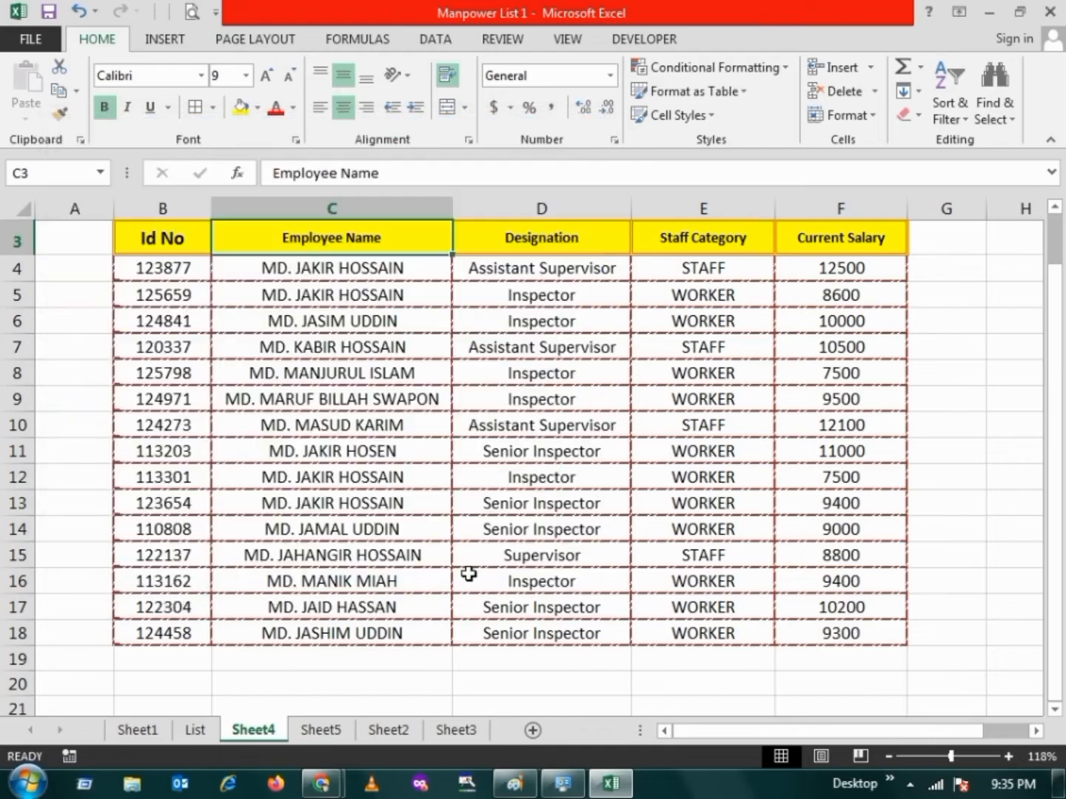
Review the whole bordered employee table with empty cell D20 below it selected
{"action": "left_click", "coordinate": [944, 756]}
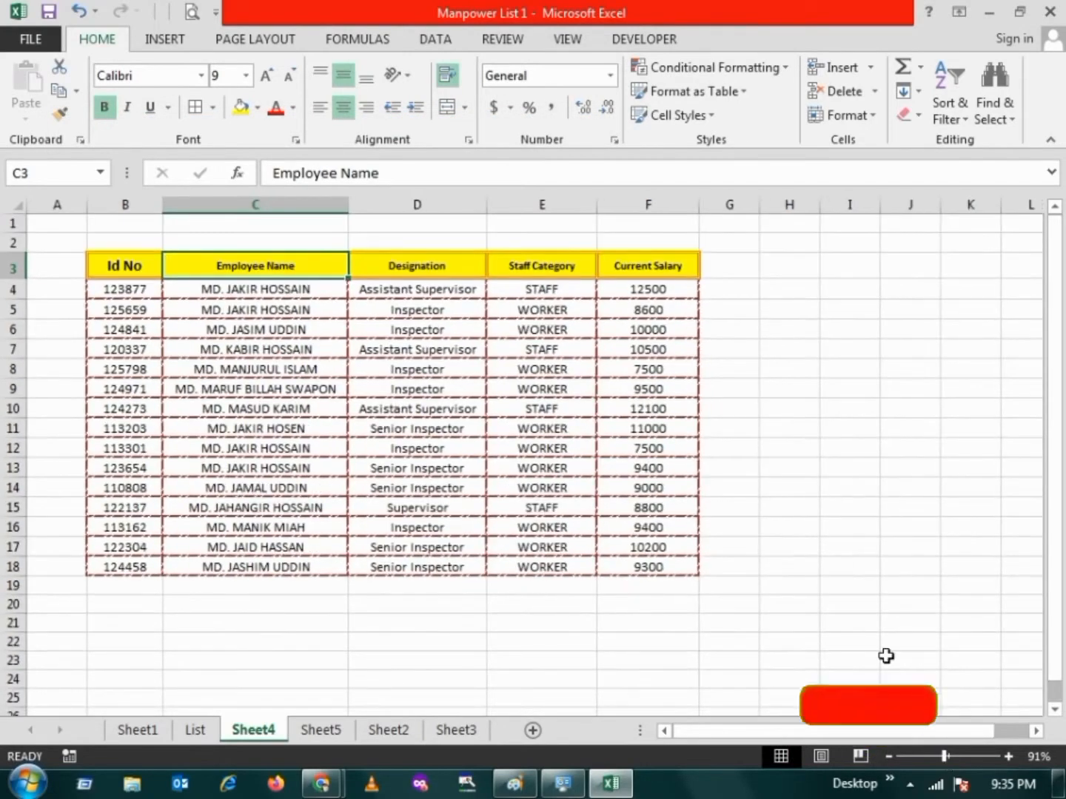
{"action": "left_click", "coordinate": [516, 519]}
{"action": "left_click", "coordinate": [474, 604]}
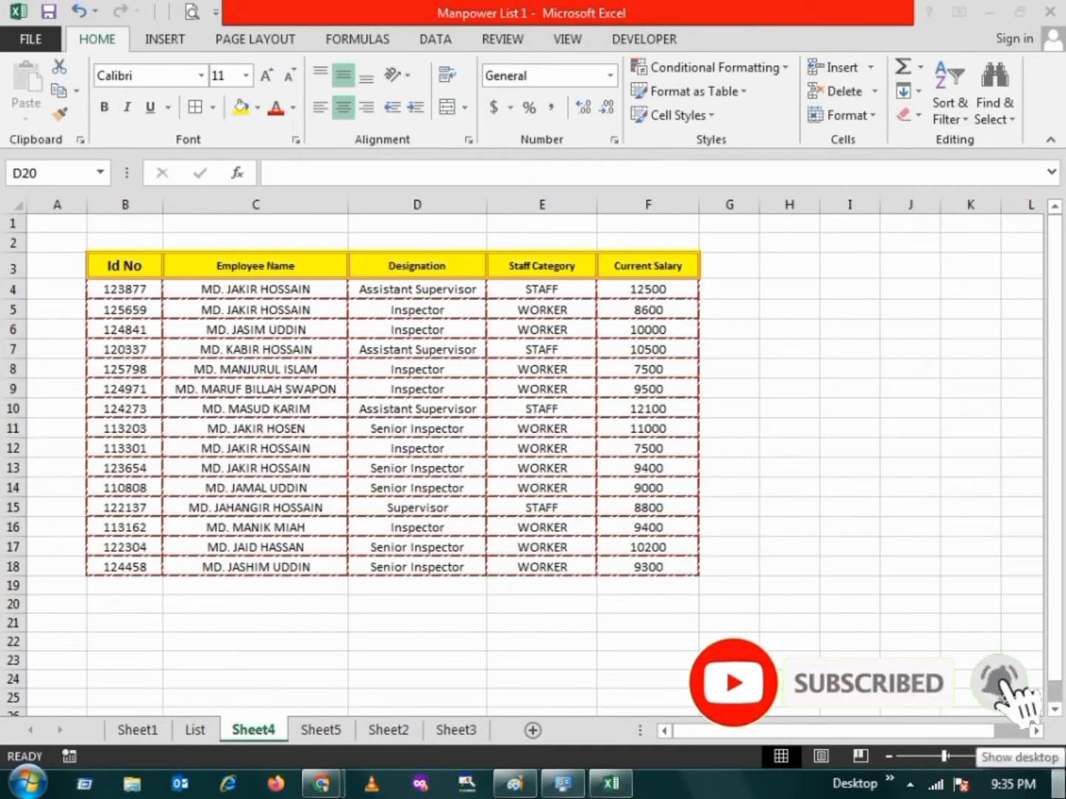
Show the Windows desktop and refresh it
{"action": "left_click", "coordinate": [1062, 783]}
{"action": "right_click", "coordinate": [319, 361]}
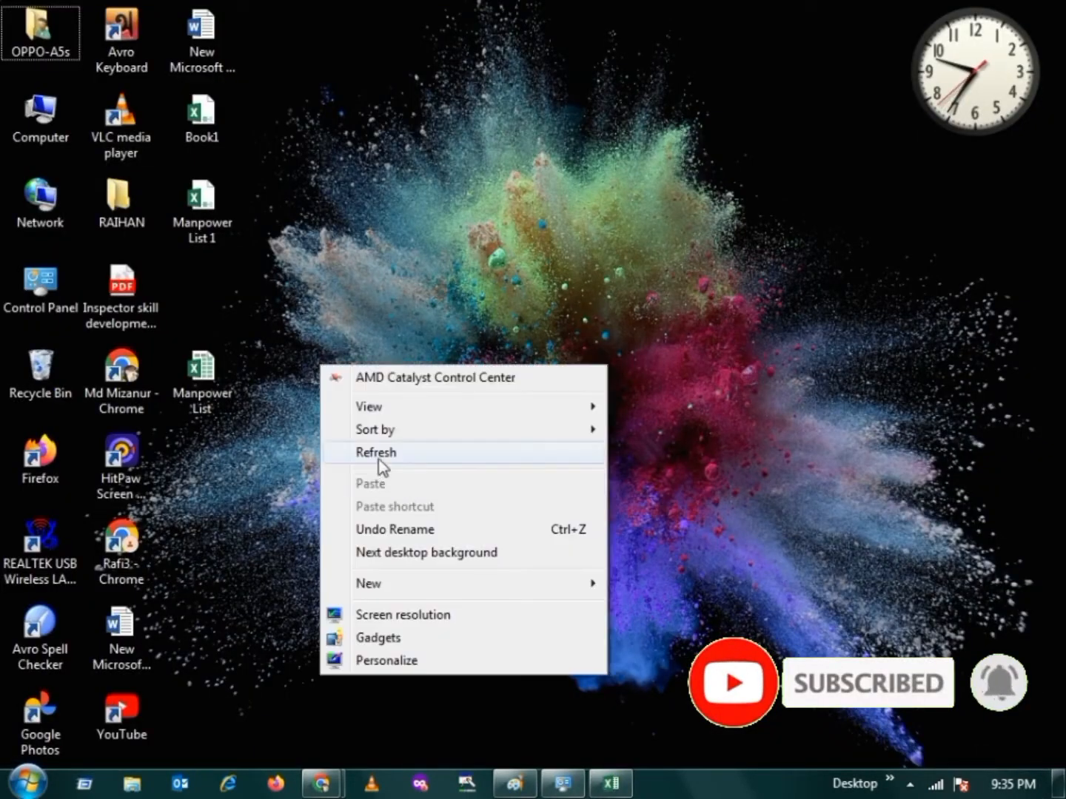
{"action": "left_click", "coordinate": [379, 464]}
{"action": "mouse_move", "coordinate": [322, 782]}
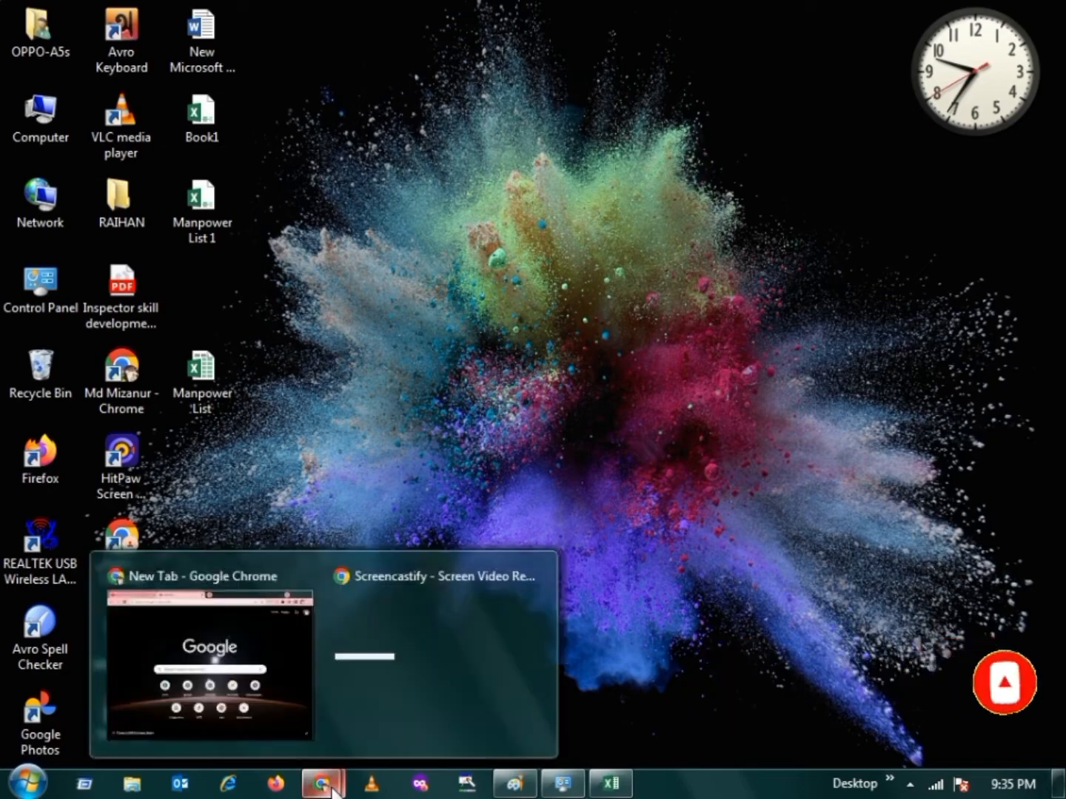